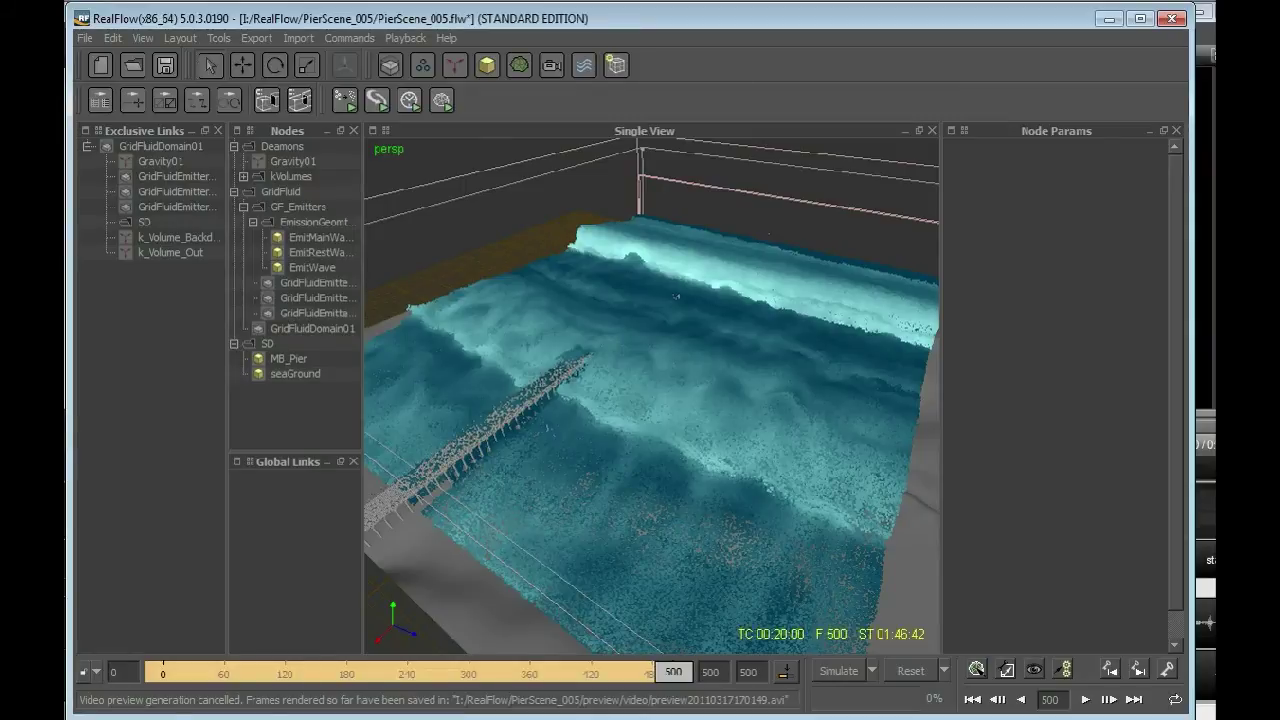
# Step: Go to frame 238 of the simulated ocean wave and pier scene
pyautogui.keyDown('alt'); pyautogui.moveTo(652, 400); pyautogui.dragTo(650, 370); pyautogui.keyUp('alt')
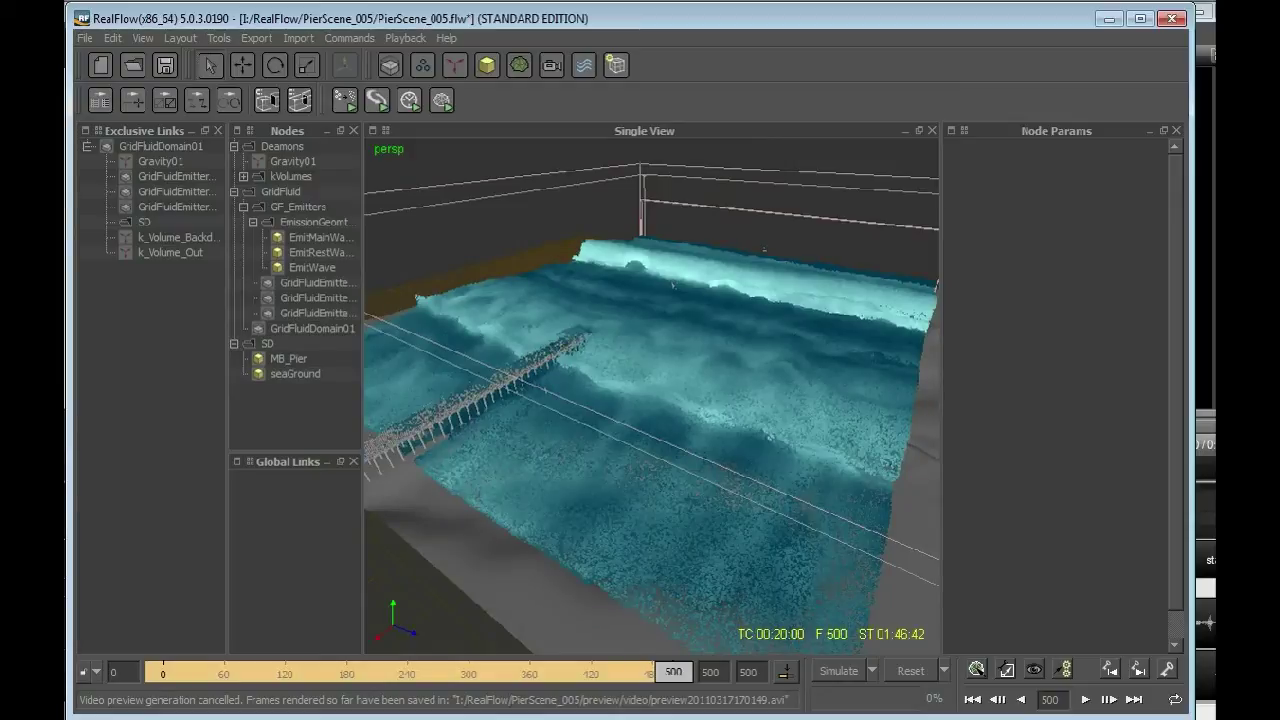
pyautogui.keyDown('alt'); pyautogui.moveTo(672, 285); pyautogui.dragTo(680, 285); pyautogui.keyUp('alt')
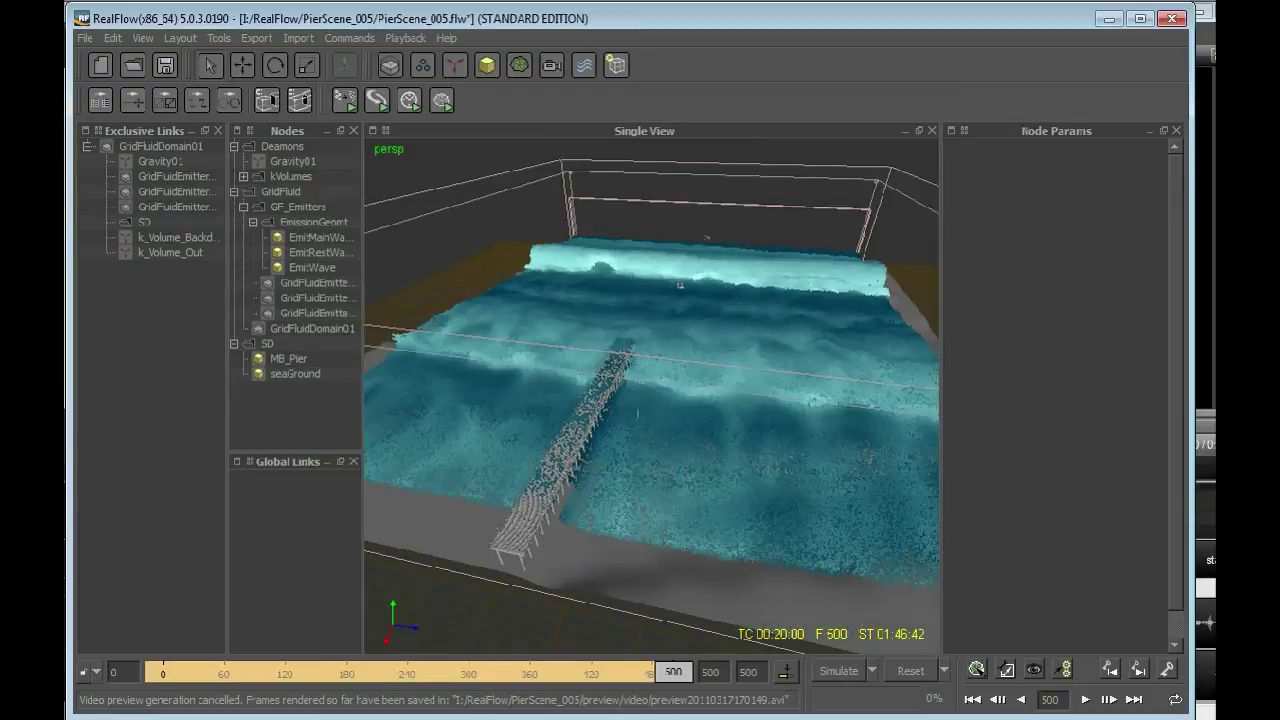
pyautogui.keyDown('alt'); pyautogui.moveTo(680, 285); pyautogui.dragTo(682, 287); pyautogui.keyUp('alt')
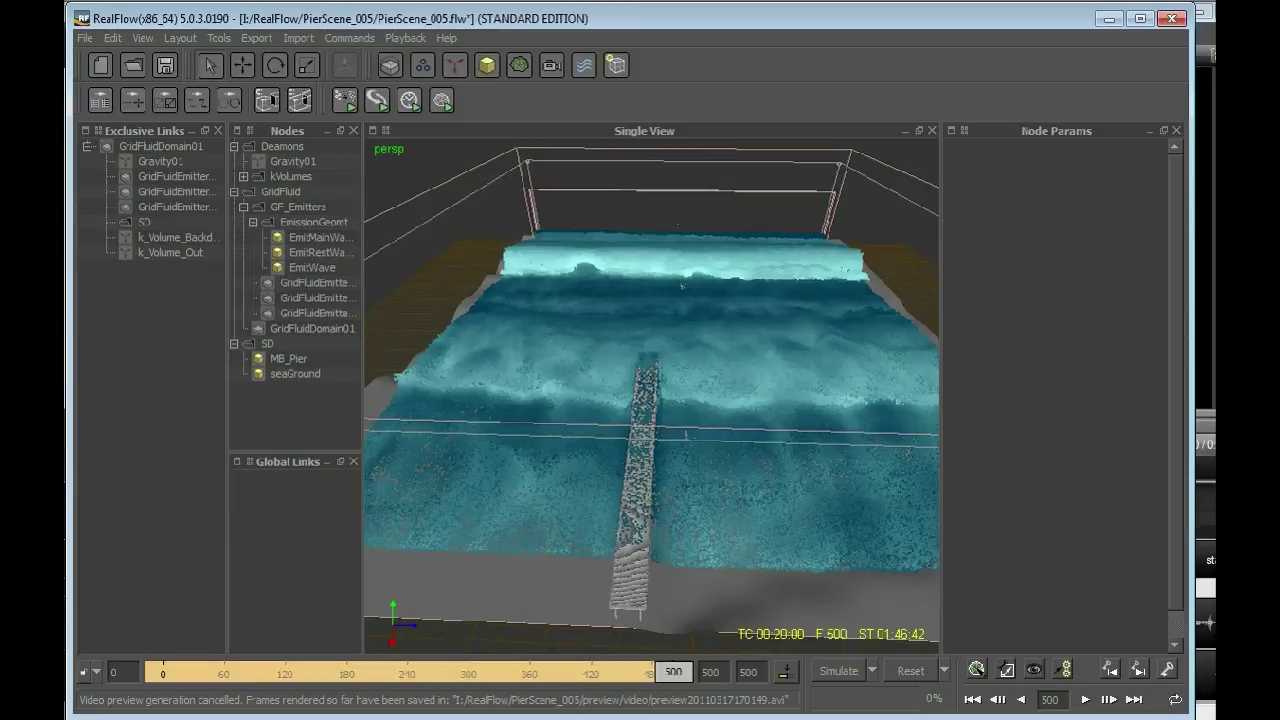
pyautogui.keyDown('alt'); pyautogui.moveTo(650, 400); pyautogui.dragTo(668, 400); pyautogui.keyUp('alt')
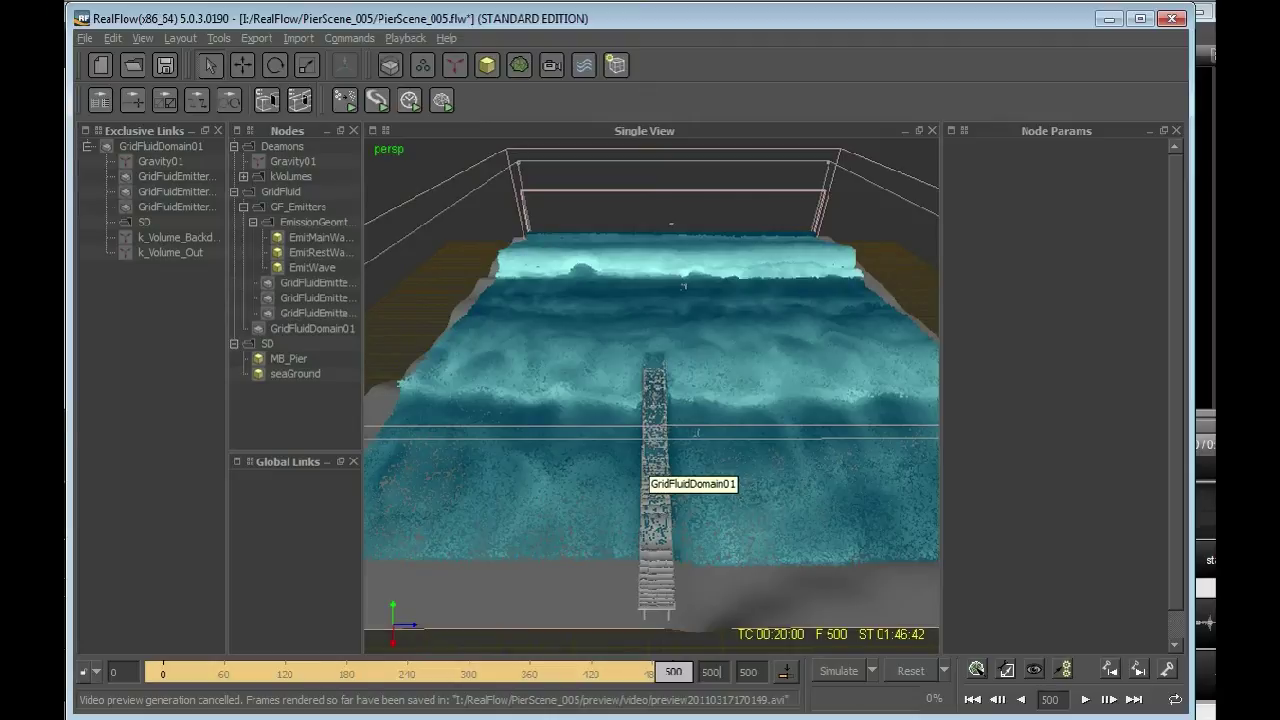
pyautogui.keyDown('alt'); pyautogui.moveTo(684, 287); pyautogui.dragTo(721, 217); pyautogui.keyUp('alt')
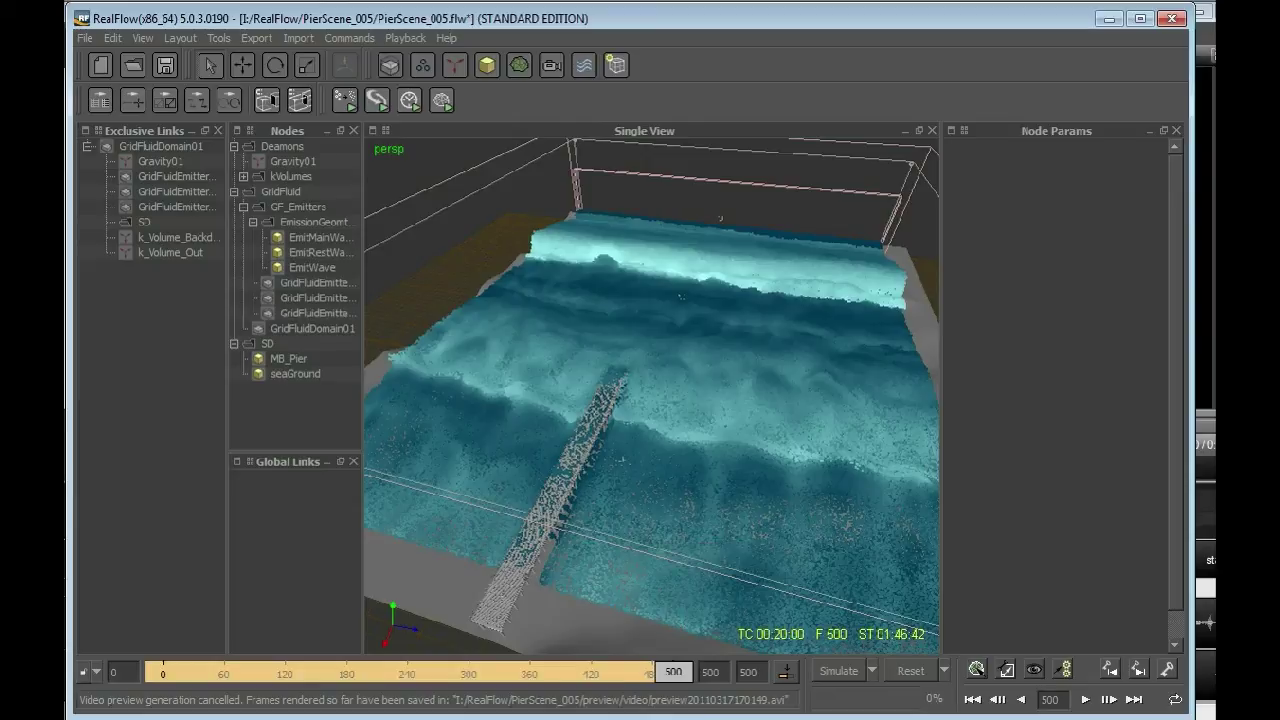
pyautogui.doubleClick(1050, 700)
pyautogui.write('238')
pyautogui.press('Return')
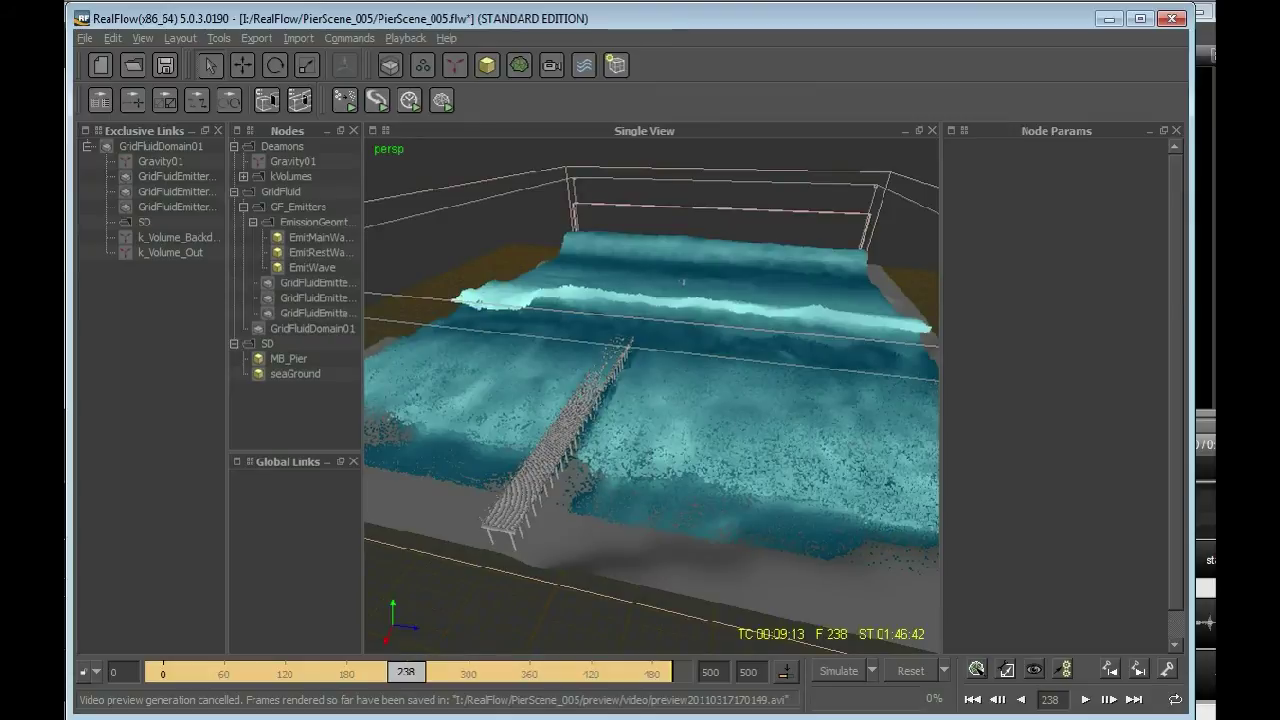
pyautogui.keyDown('alt'); pyautogui.moveTo(684, 281); pyautogui.dragTo(679, 284); pyautogui.keyUp('alt')
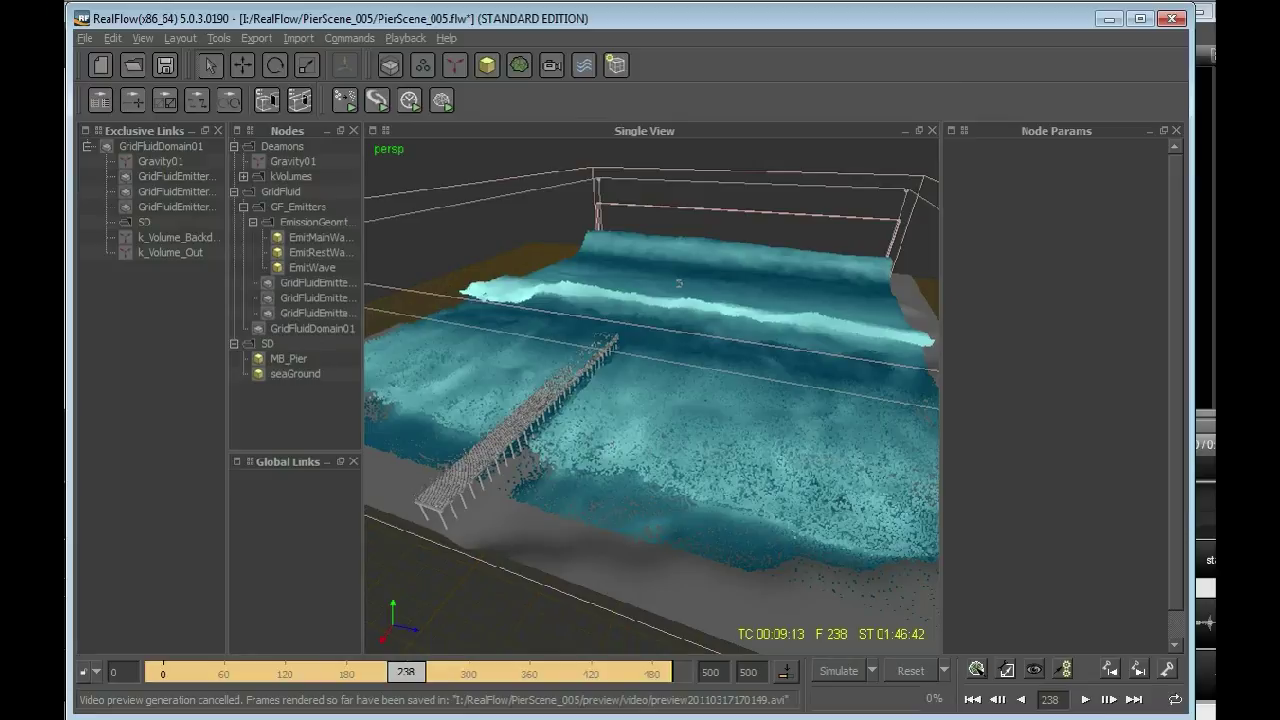
pyautogui.keyDown('alt'); pyautogui.moveTo(679, 283); pyautogui.dragTo(676, 275); pyautogui.keyUp('alt')
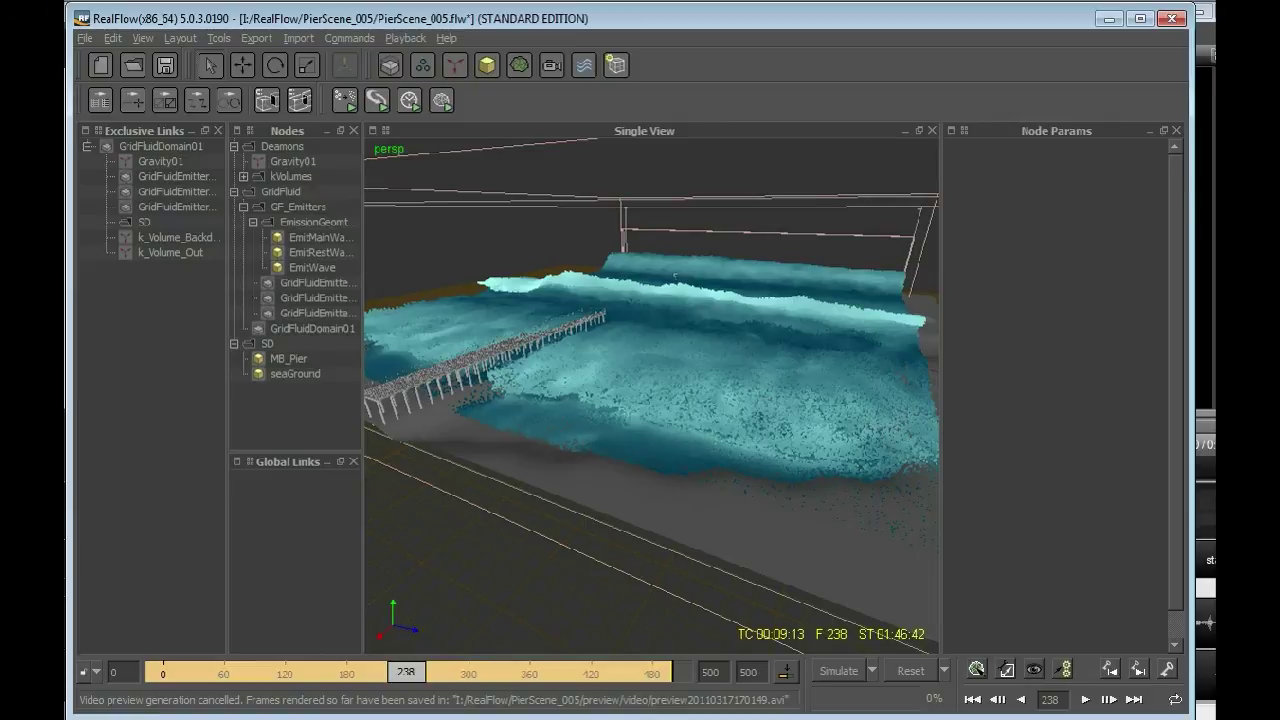
pyautogui.keyDown('alt'); pyautogui.moveTo(675, 276); pyautogui.dragTo(682, 284); pyautogui.keyUp('alt')
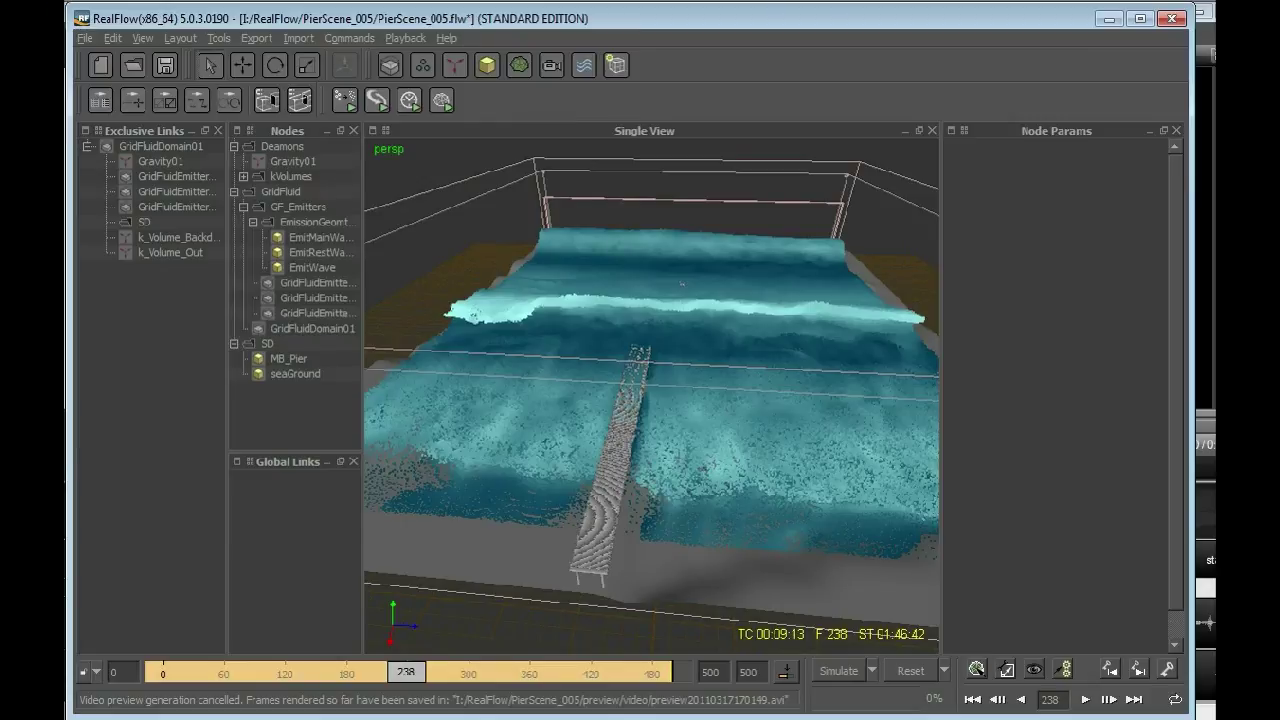
pyautogui.keyDown('alt'); pyautogui.moveTo(682, 284); pyautogui.dragTo(683, 287); pyautogui.keyUp('alt')
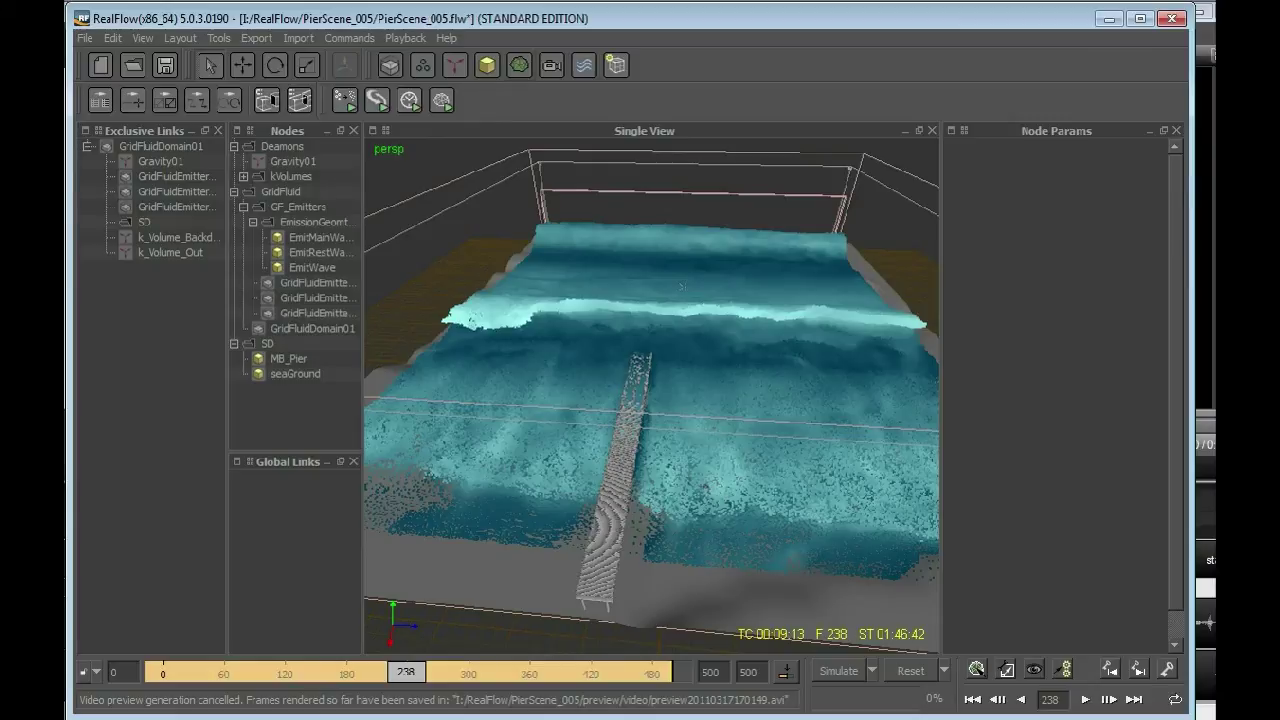
pyautogui.click(519, 66)
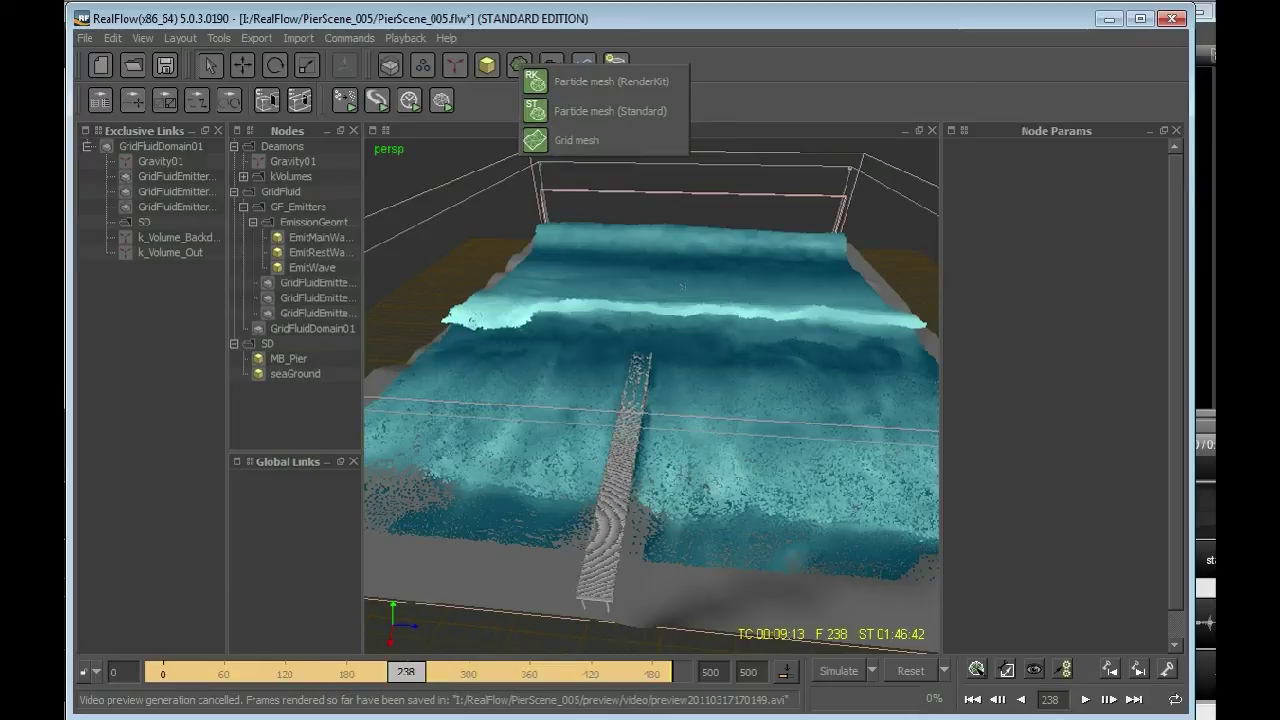
pyautogui.press('Escape')
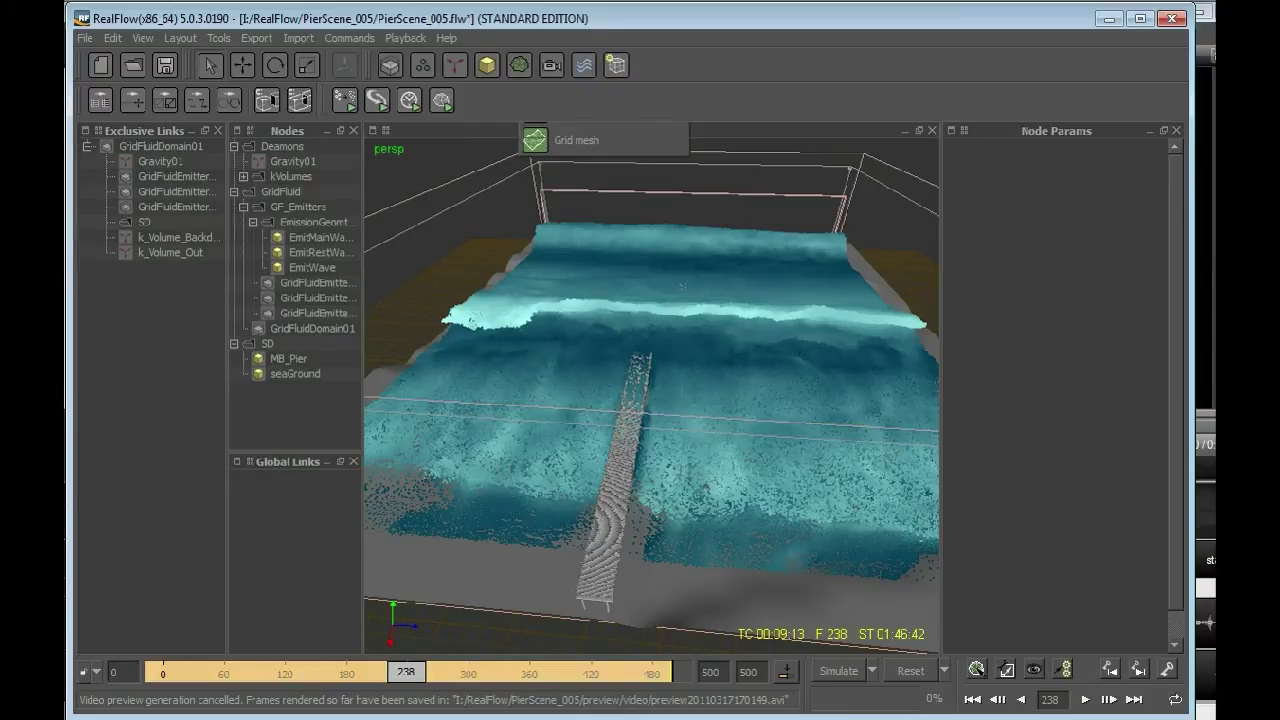
# Step: Open Export Central and review which file types GridFluidDomain01 exports
pyautogui.press('F12')
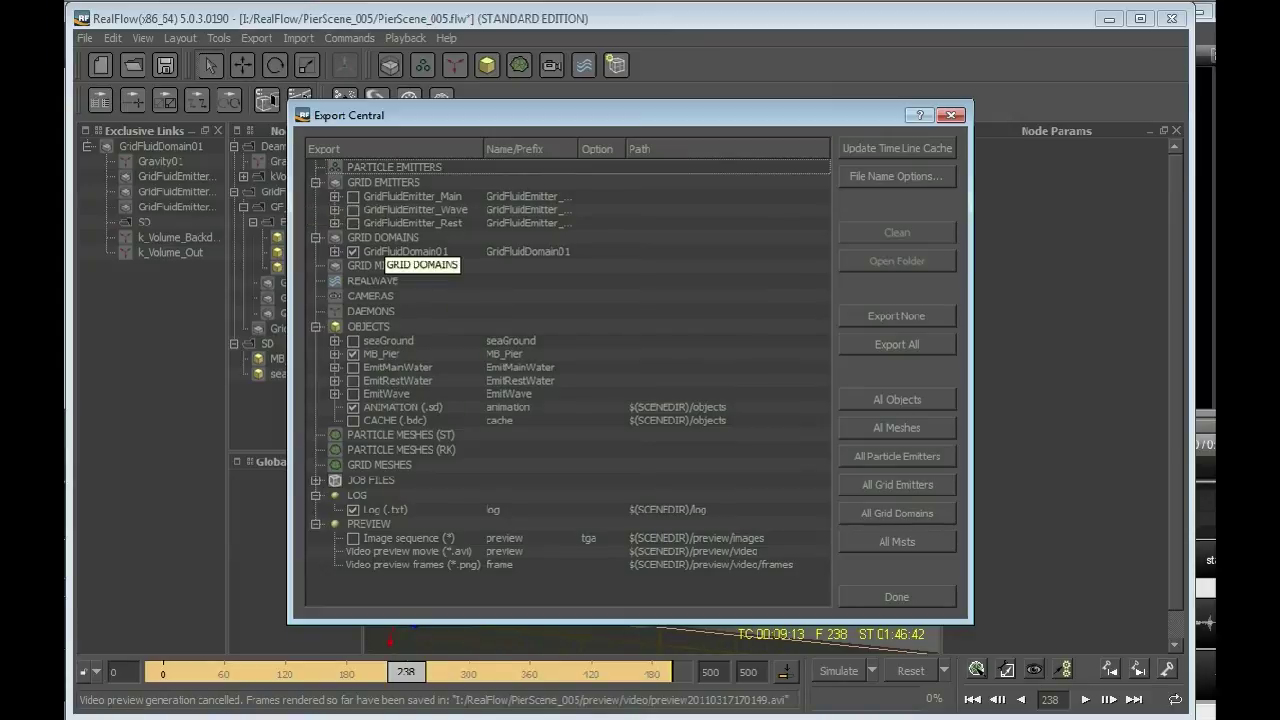
pyautogui.click(335, 252)
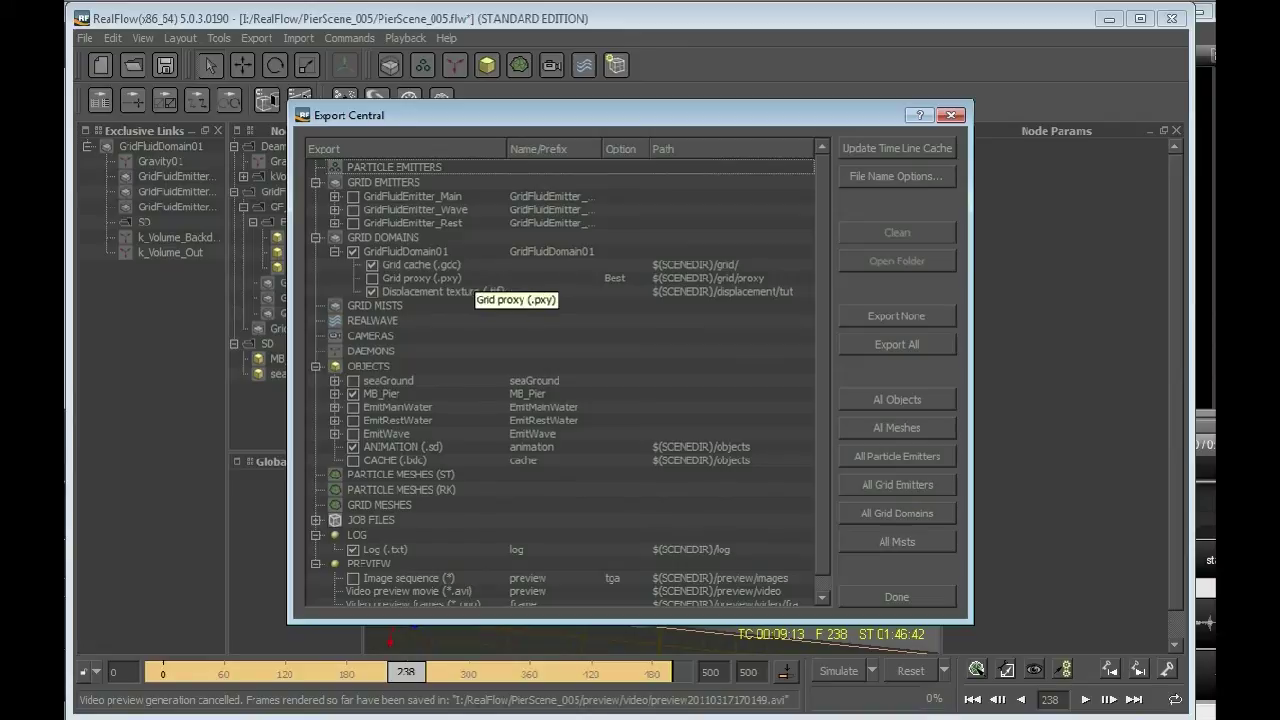
pyautogui.click(335, 252)
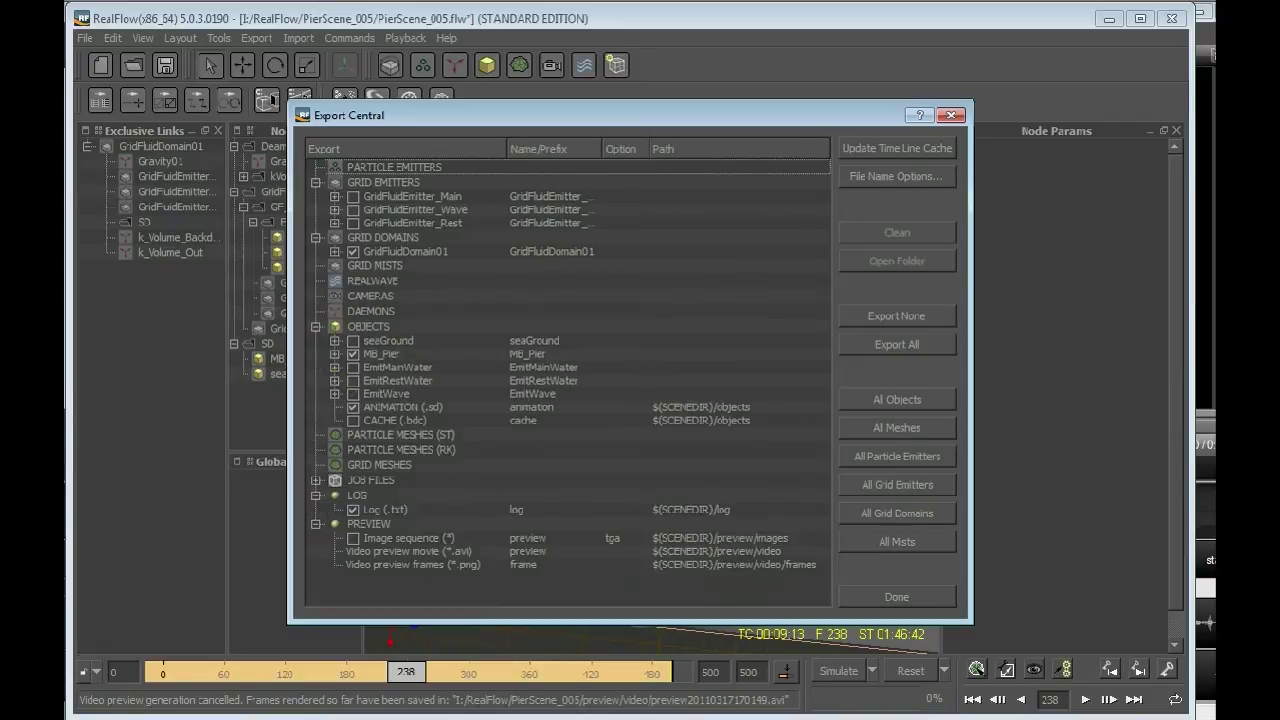
# Step: Enable particle cache (.bin) export for the GridFluidEmitter_Main, GridFluidEmitter_Wave and GridFluidEmitter_Rest emitters in Export Central
pyautogui.moveTo(580, 115); pyautogui.dragTo(858, 393)
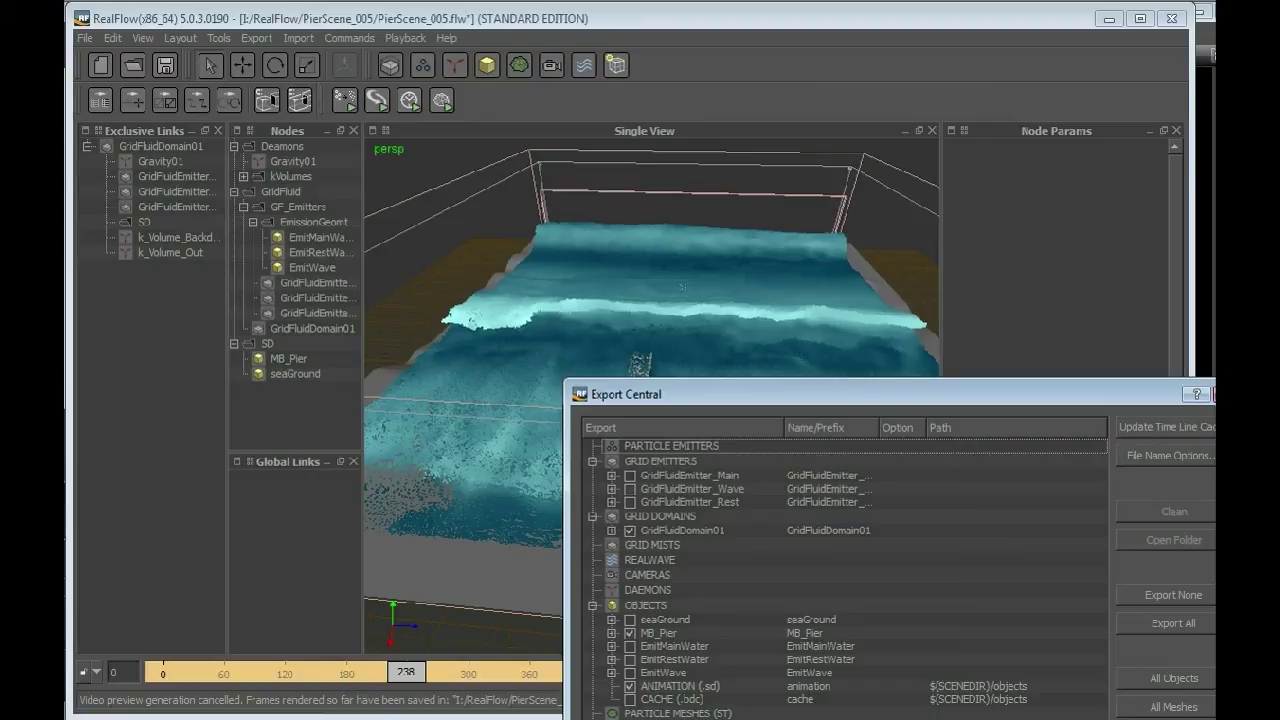
pyautogui.moveTo(860, 394); pyautogui.dragTo(869, 373)
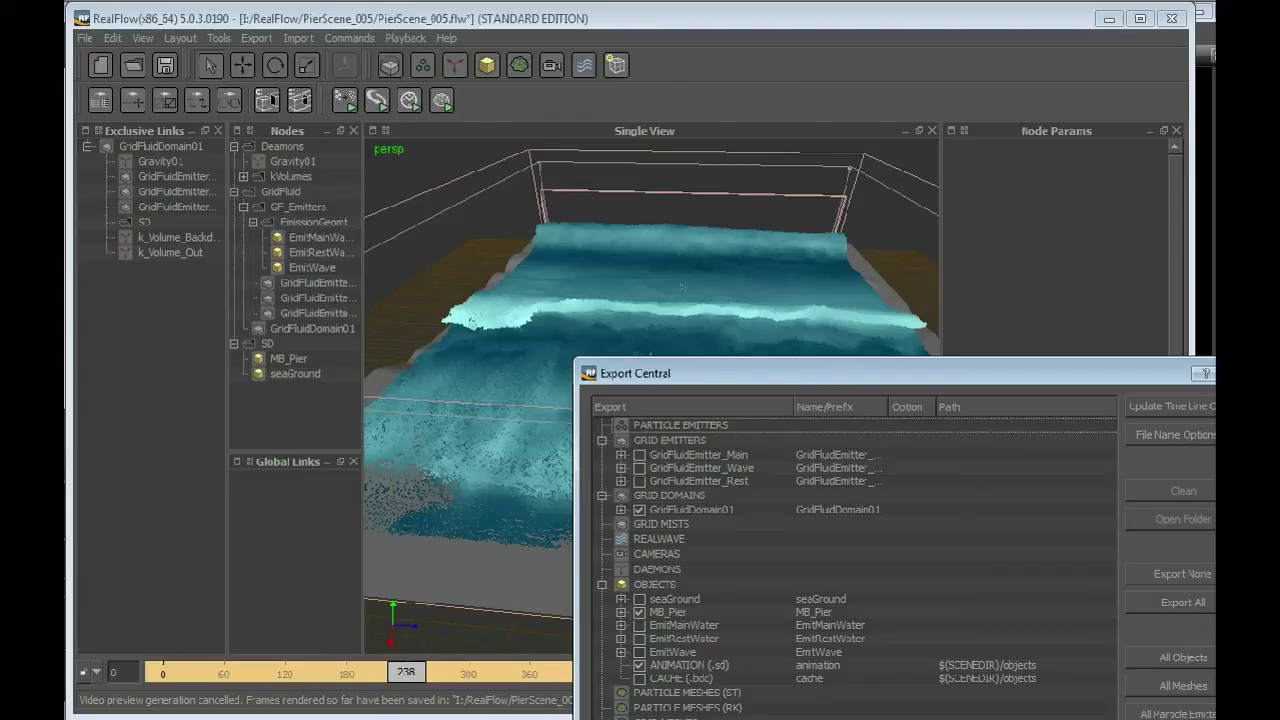
pyautogui.click(621, 455)
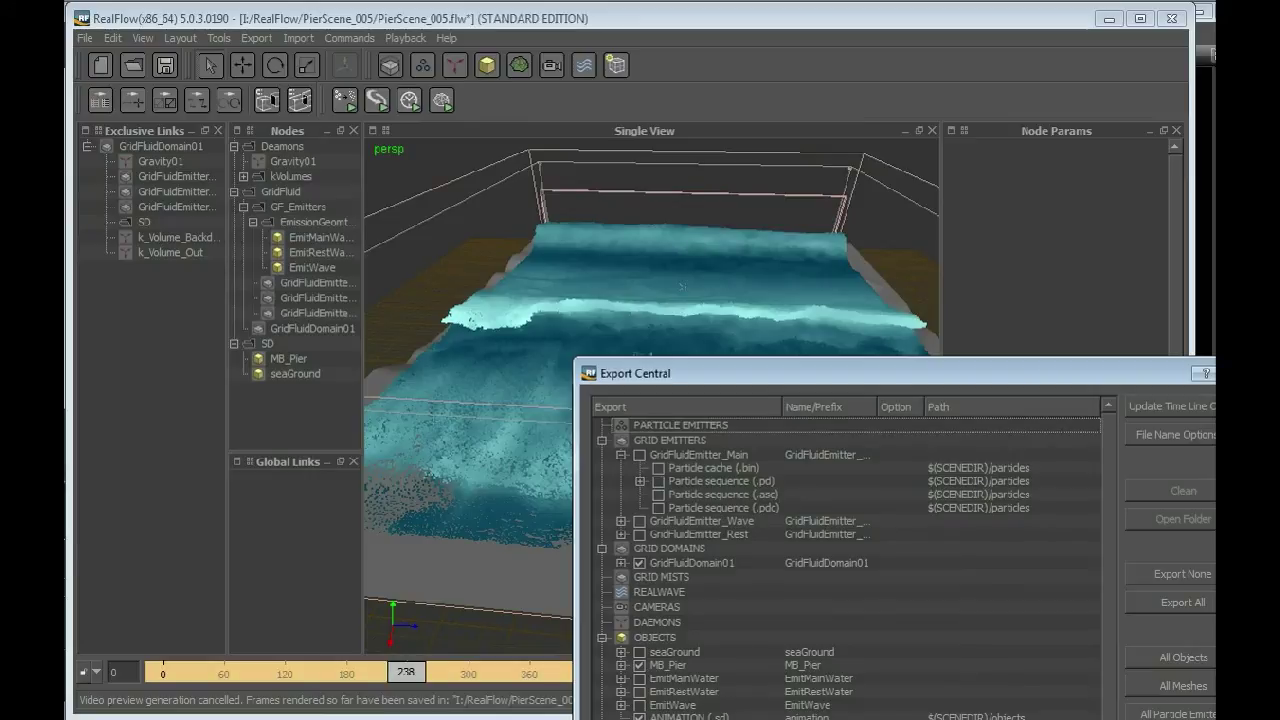
pyautogui.click(658, 468)
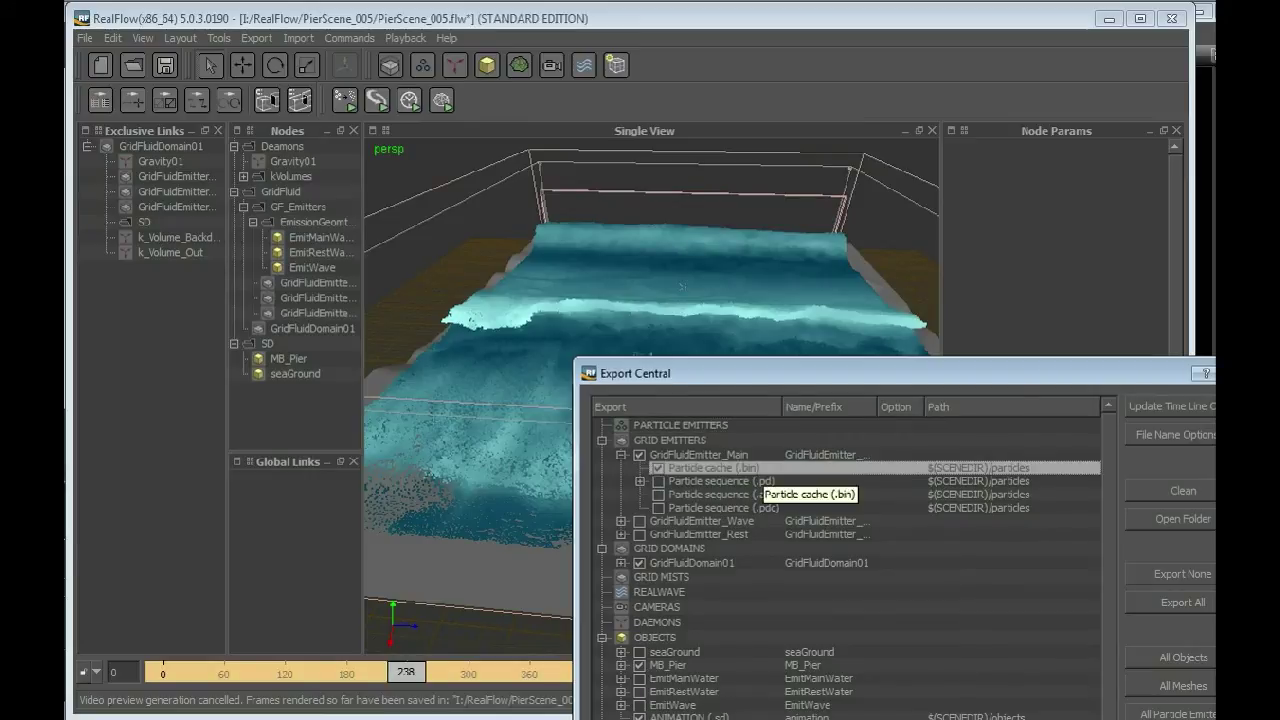
pyautogui.click(621, 521)
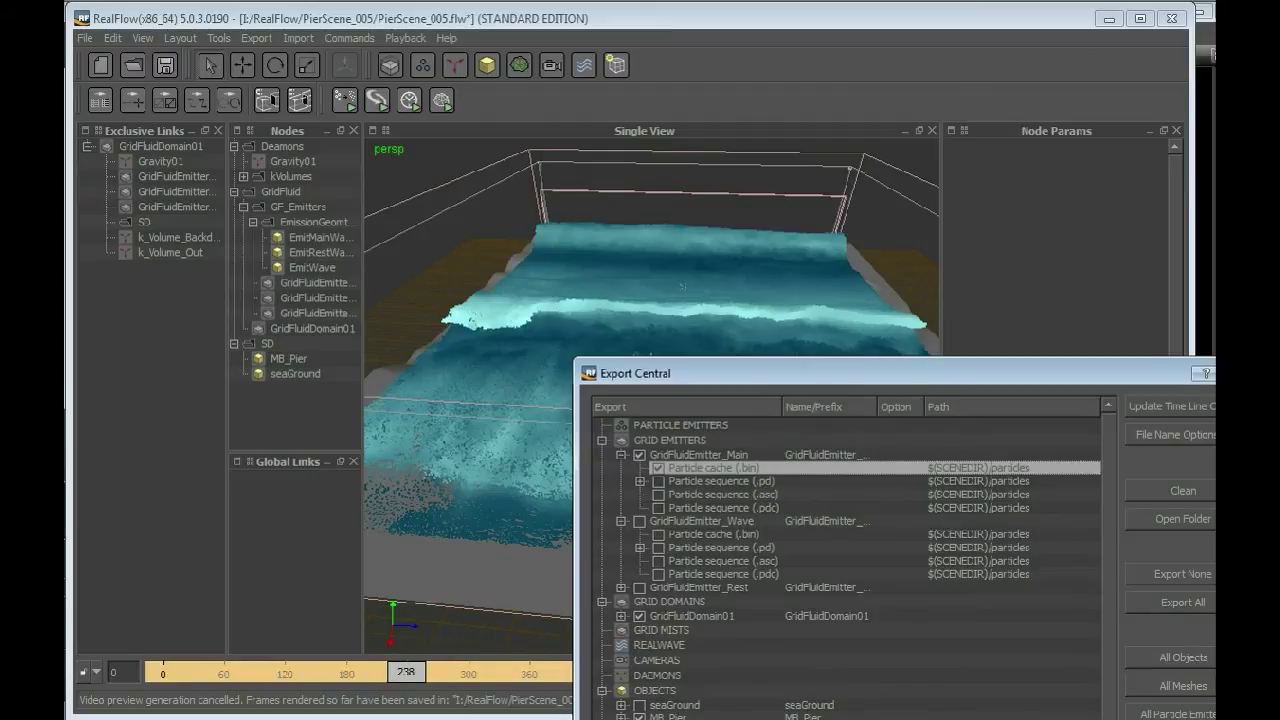
pyautogui.click(639, 521)
pyautogui.click(621, 587)
pyautogui.click(639, 587)
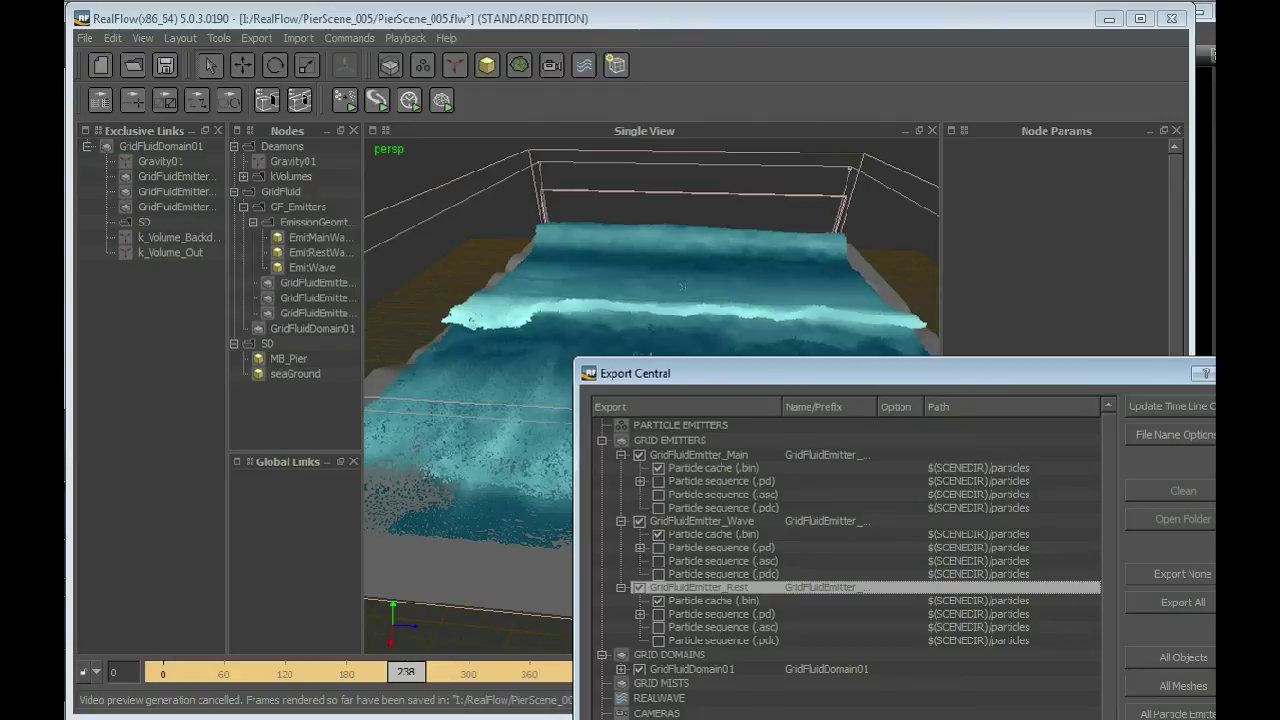
# Step: Disable export for the Rest, Wave and Main grid emitters and collapse the grid emitters group
pyautogui.click(639, 587)
pyautogui.click(639, 521)
pyautogui.click(639, 454)
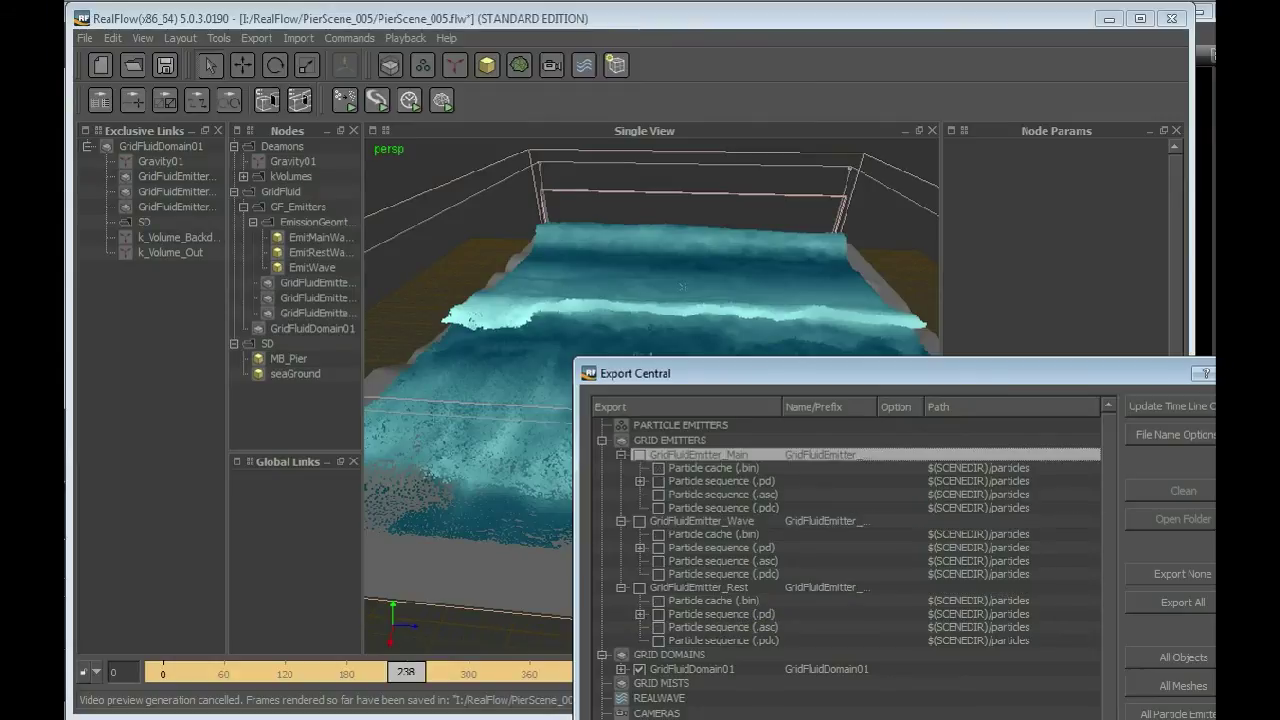
pyautogui.click(621, 455)
pyautogui.click(621, 468)
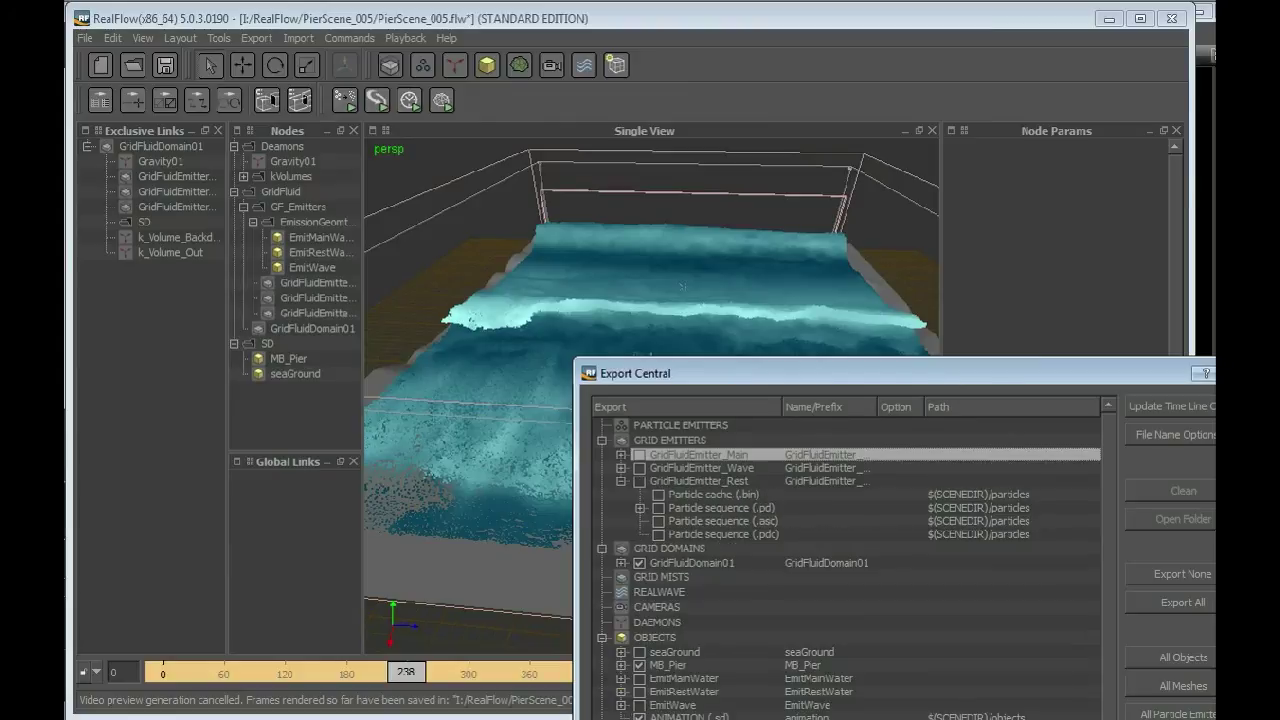
pyautogui.click(621, 481)
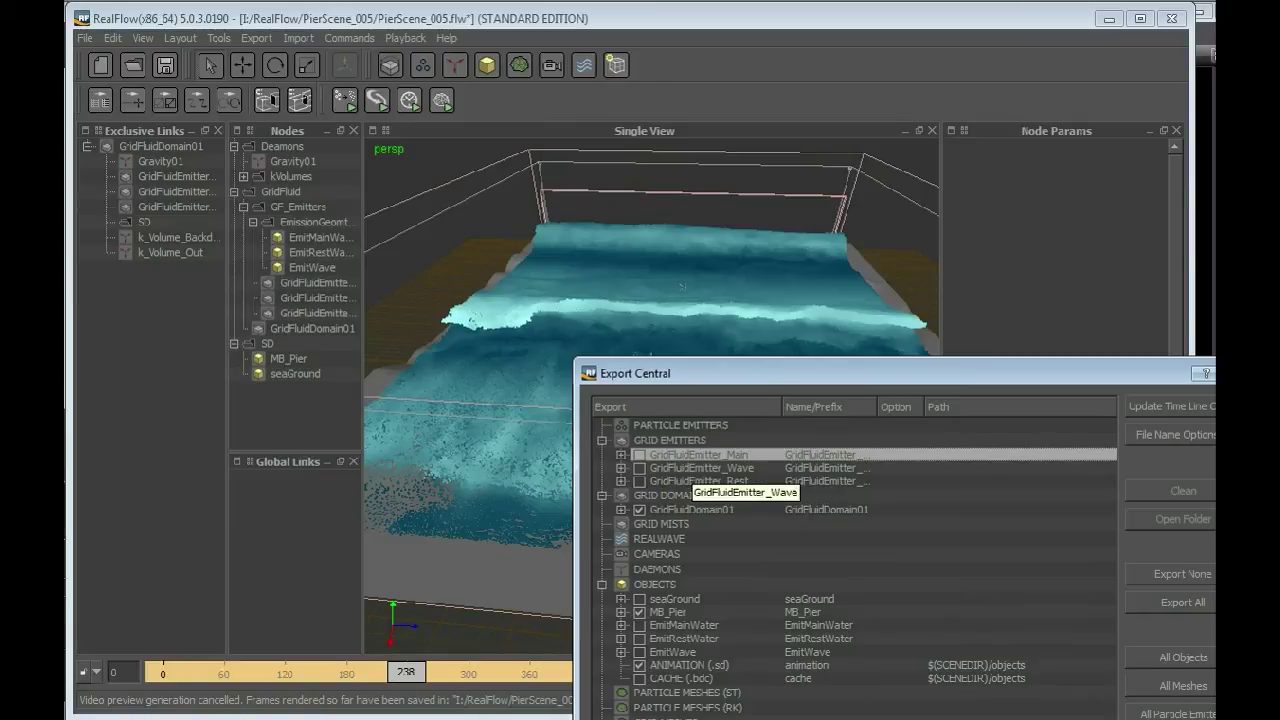
pyautogui.click(602, 441)
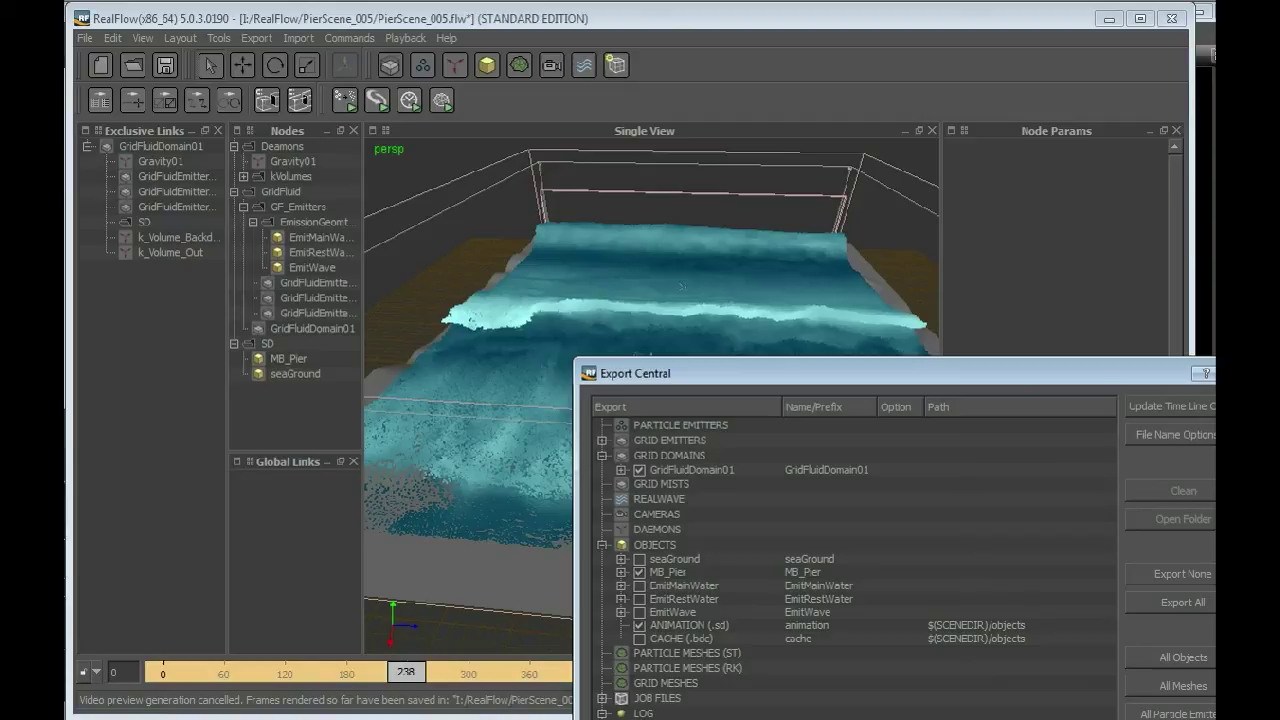
# Step: Check the grid cache, proxy and displacement texture export settings of GridFluidDomain01, then close Export Central
pyautogui.click(621, 470)
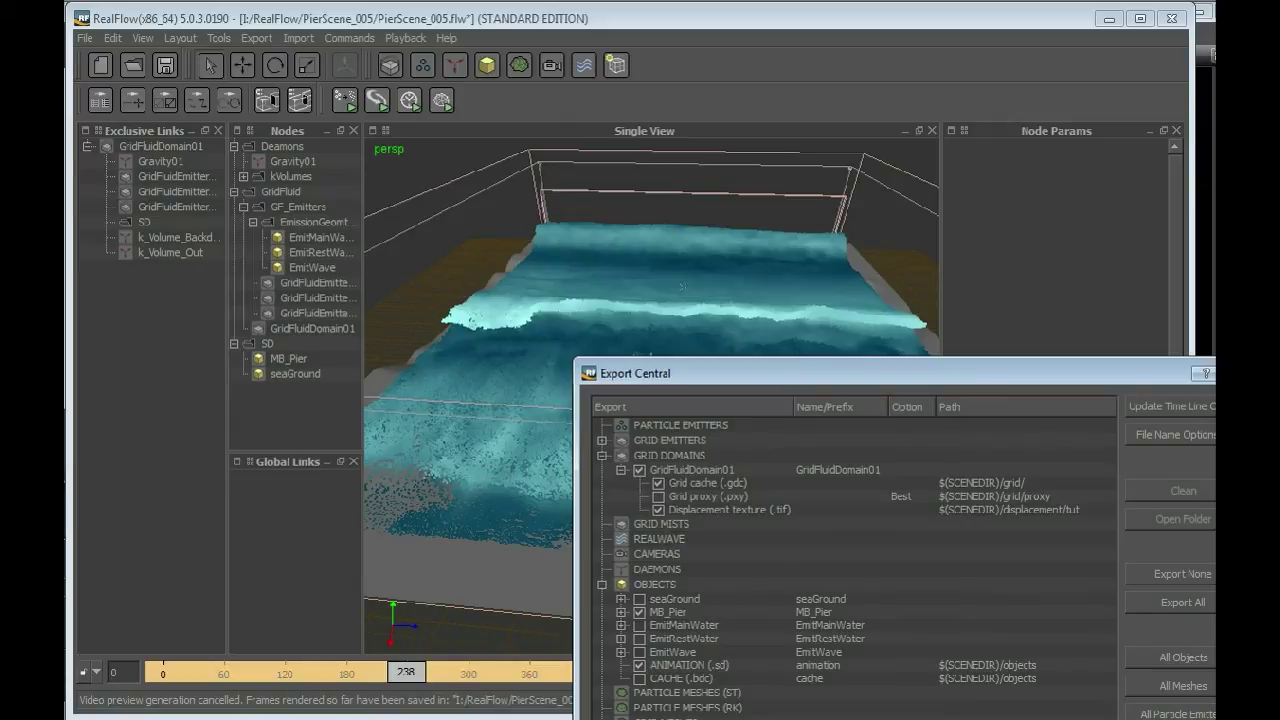
pyautogui.press('Escape')
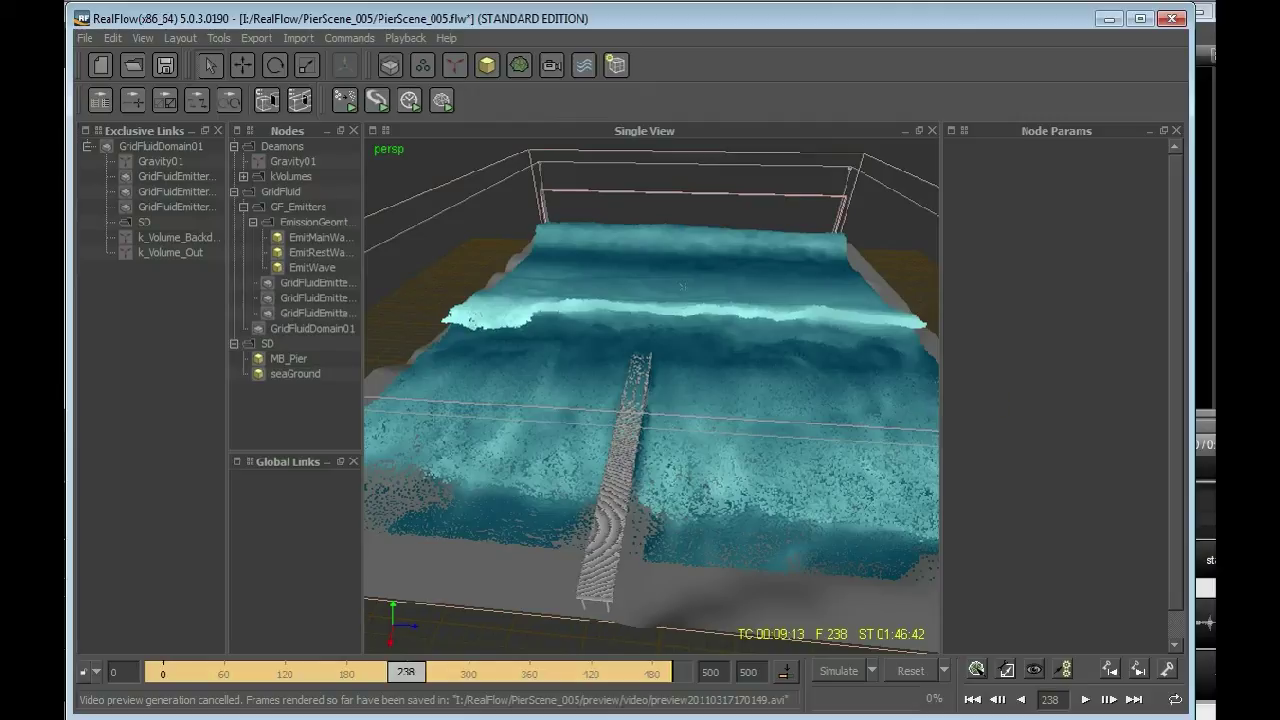
# Step: Add a grid mesh to the scene and expand its node to show the fluid domain it contains
pyautogui.click(520, 64)
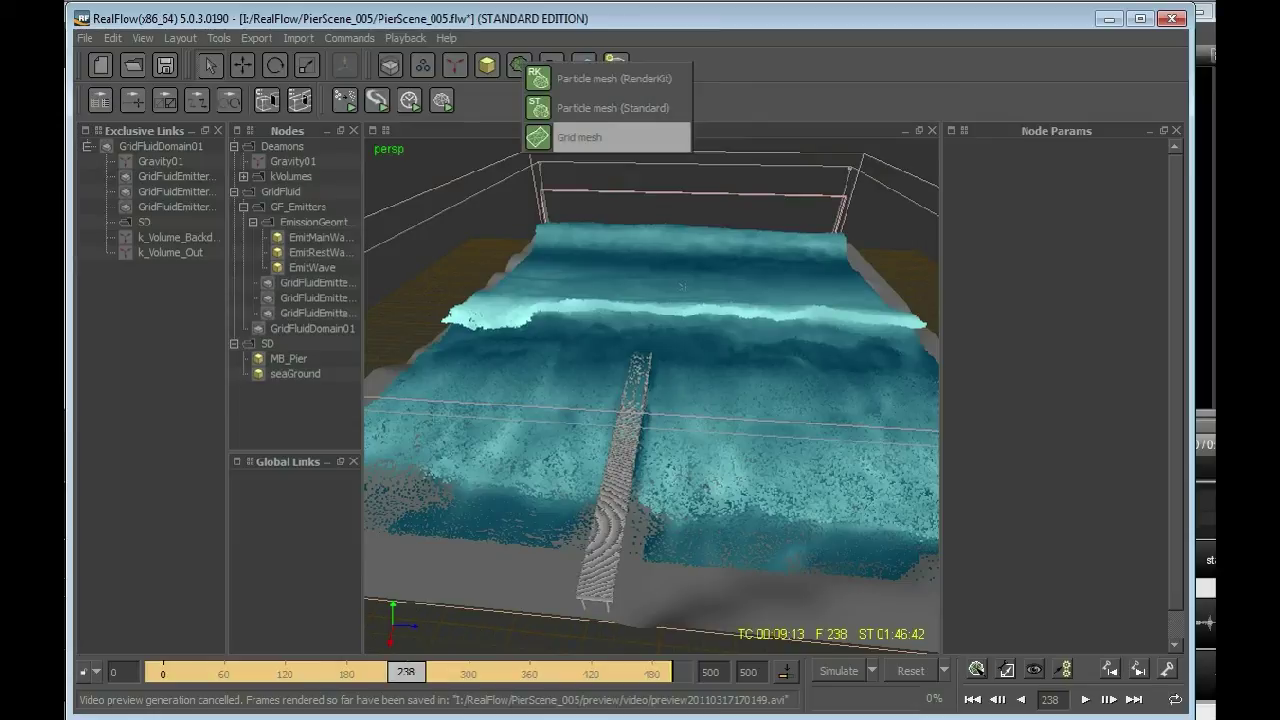
pyautogui.click(590, 137)
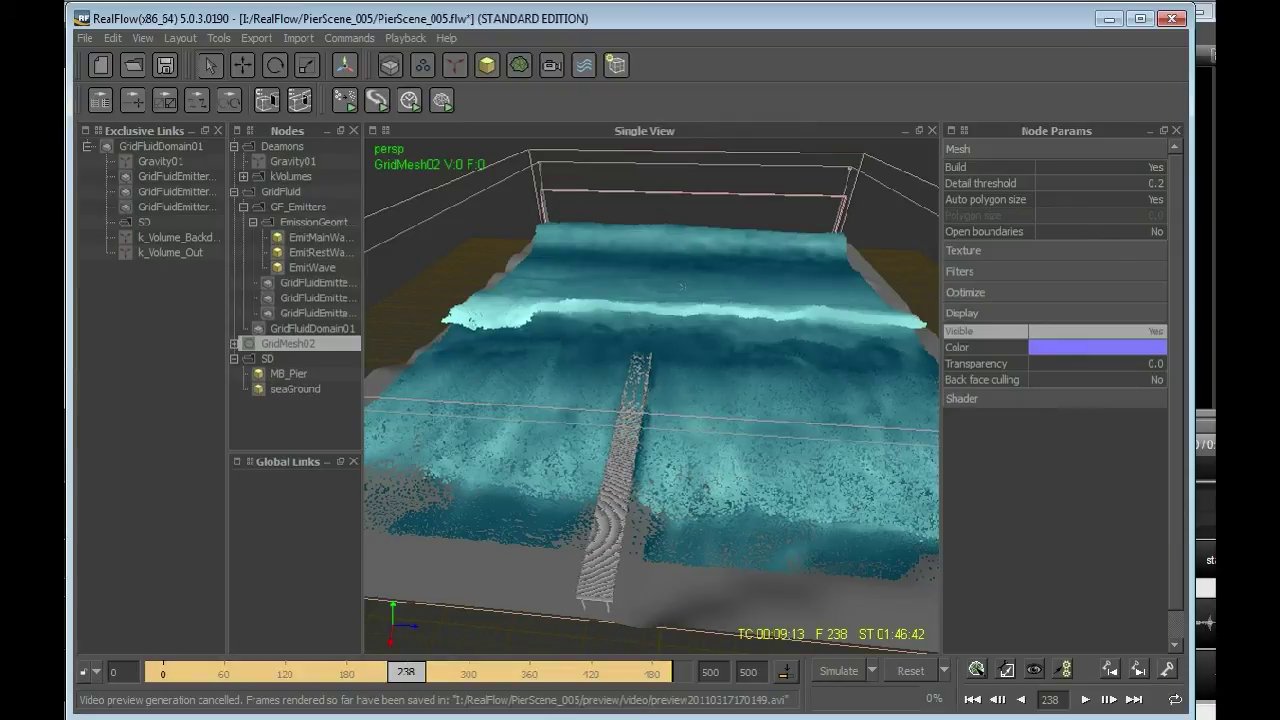
pyautogui.click(234, 343)
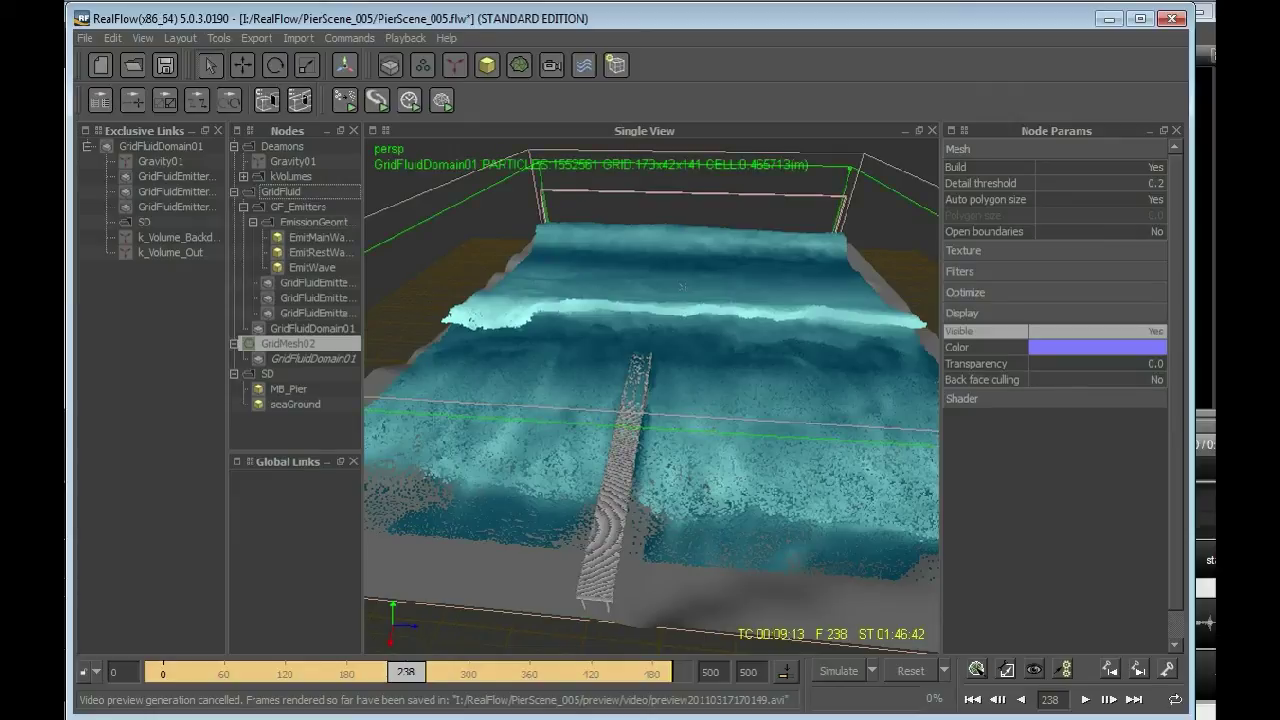
# Step: Hide the GridFluidDomain01 fluid by setting its Visible parameter to No
pyautogui.click(682, 287)
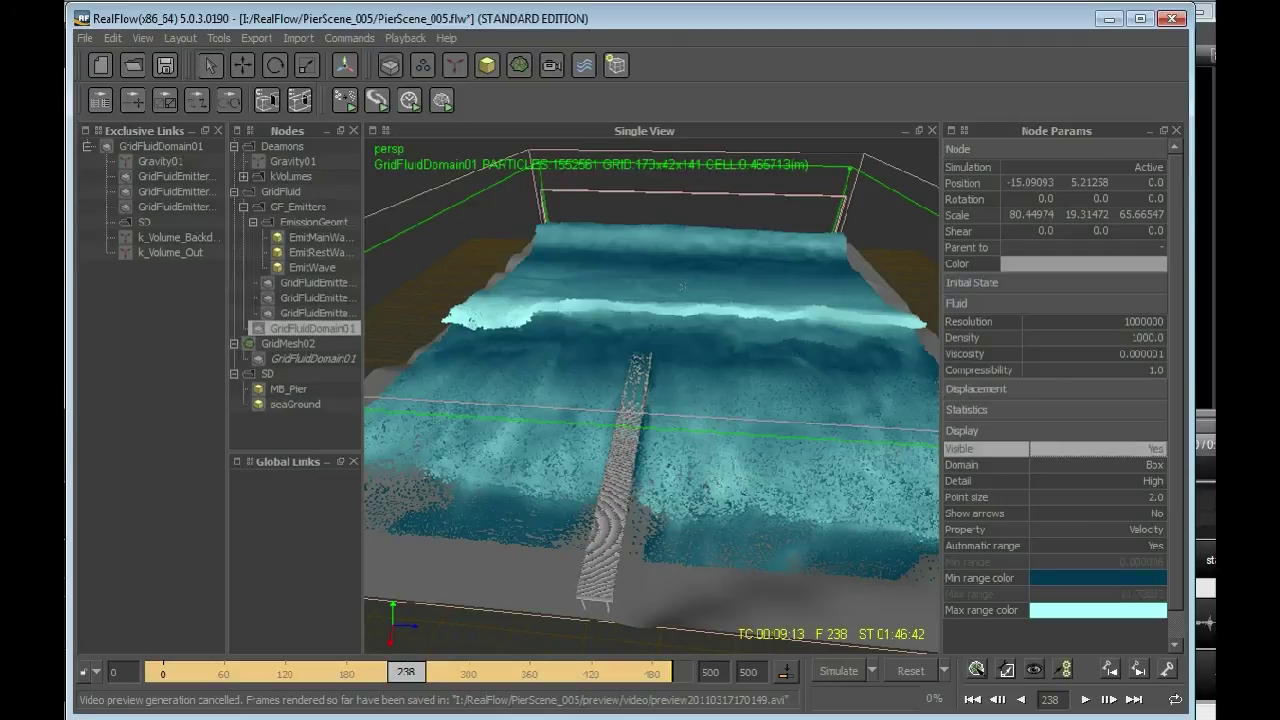
pyautogui.doubleClick(1098, 449)
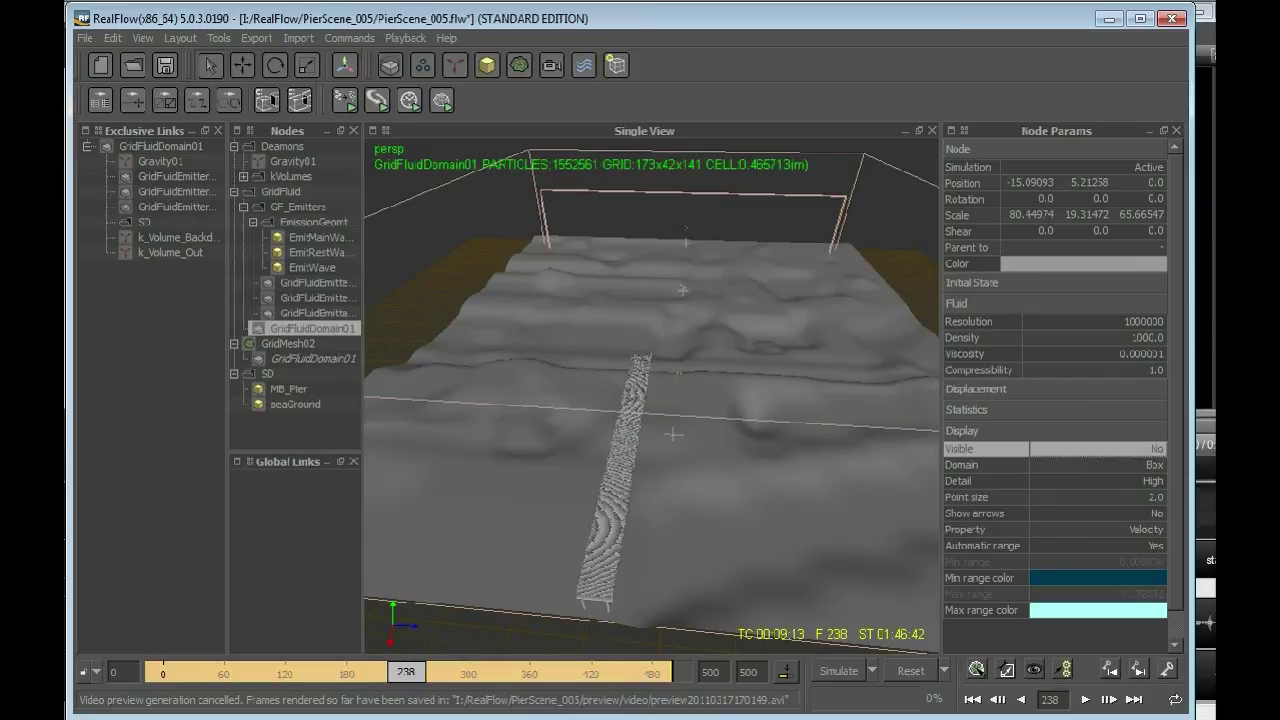
# Step: Build the GridMesh02 surface from the fluid at frame 238 and clear the selection
pyautogui.keyDown('alt'); pyautogui.moveTo(650, 400); pyautogui.dragTo(652, 458); pyautogui.keyUp('alt')
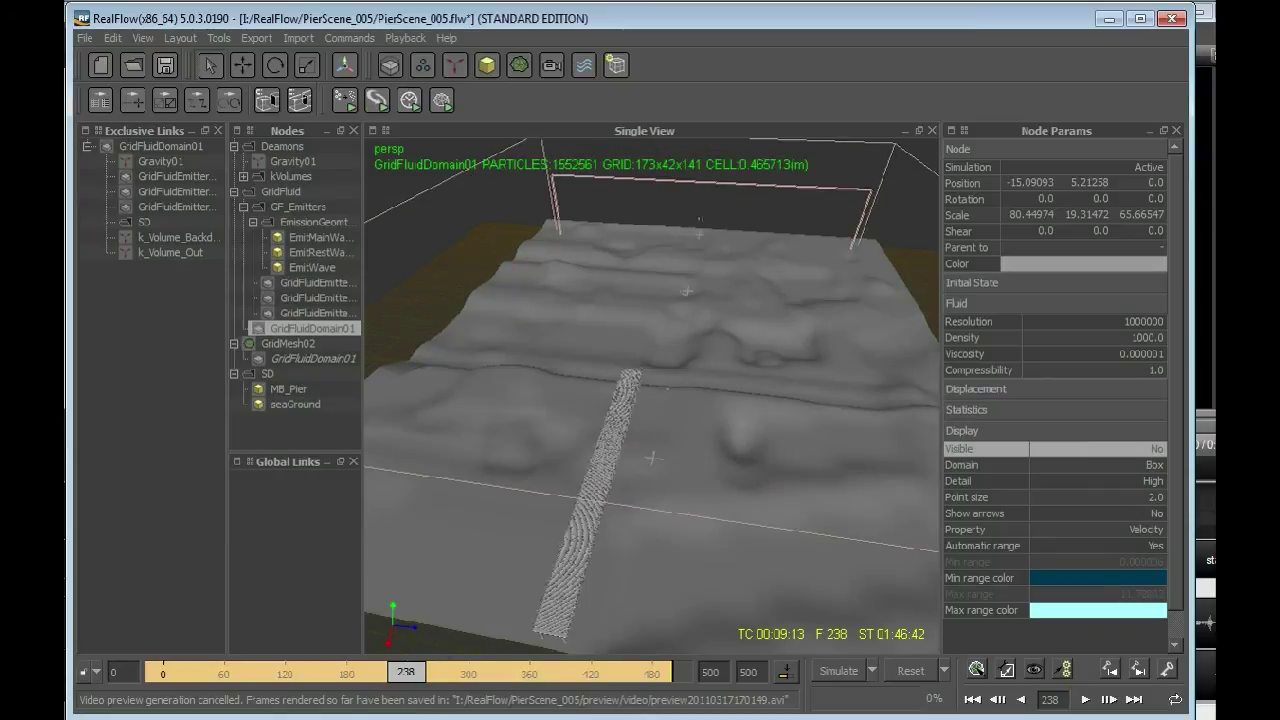
pyautogui.click(652, 458)
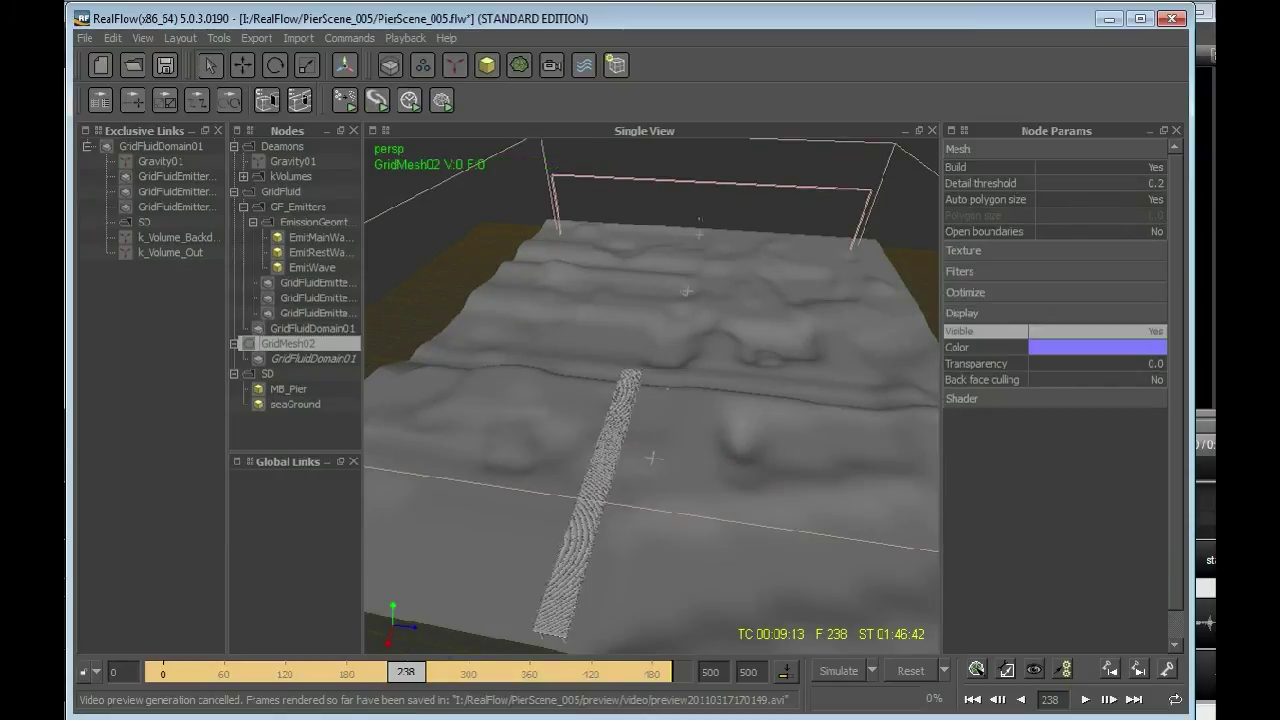
pyautogui.rightClick(298, 343)
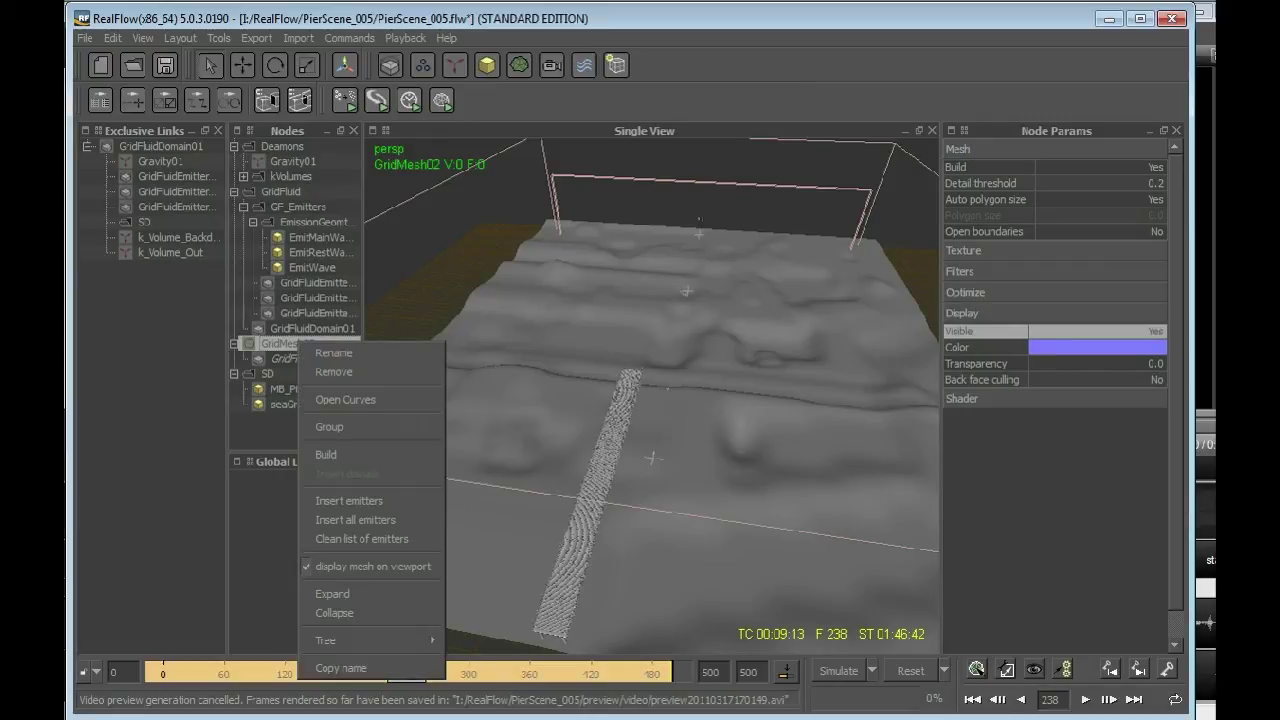
pyautogui.click(330, 454)
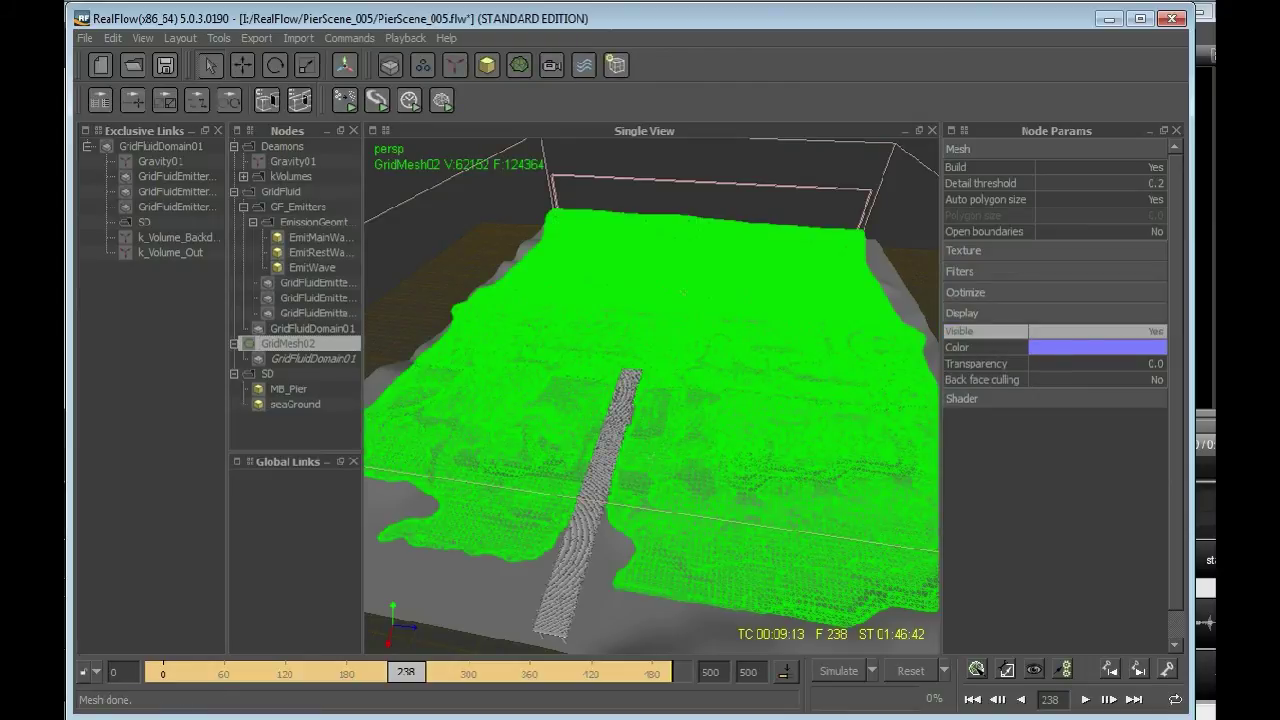
pyautogui.press('Escape')
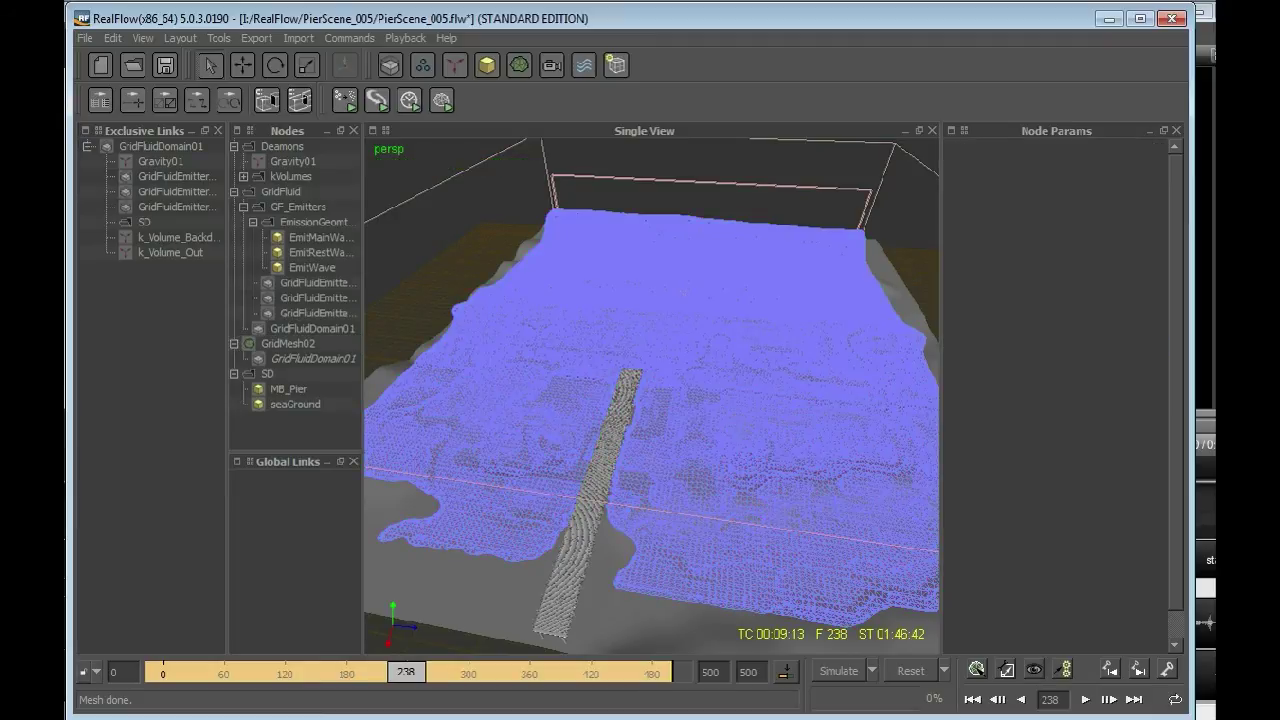
# Step: Set the shader type of GridMesh02 to Displacement
pyautogui.rightClick(537, 363)
pyautogui.moveTo(610, 438)
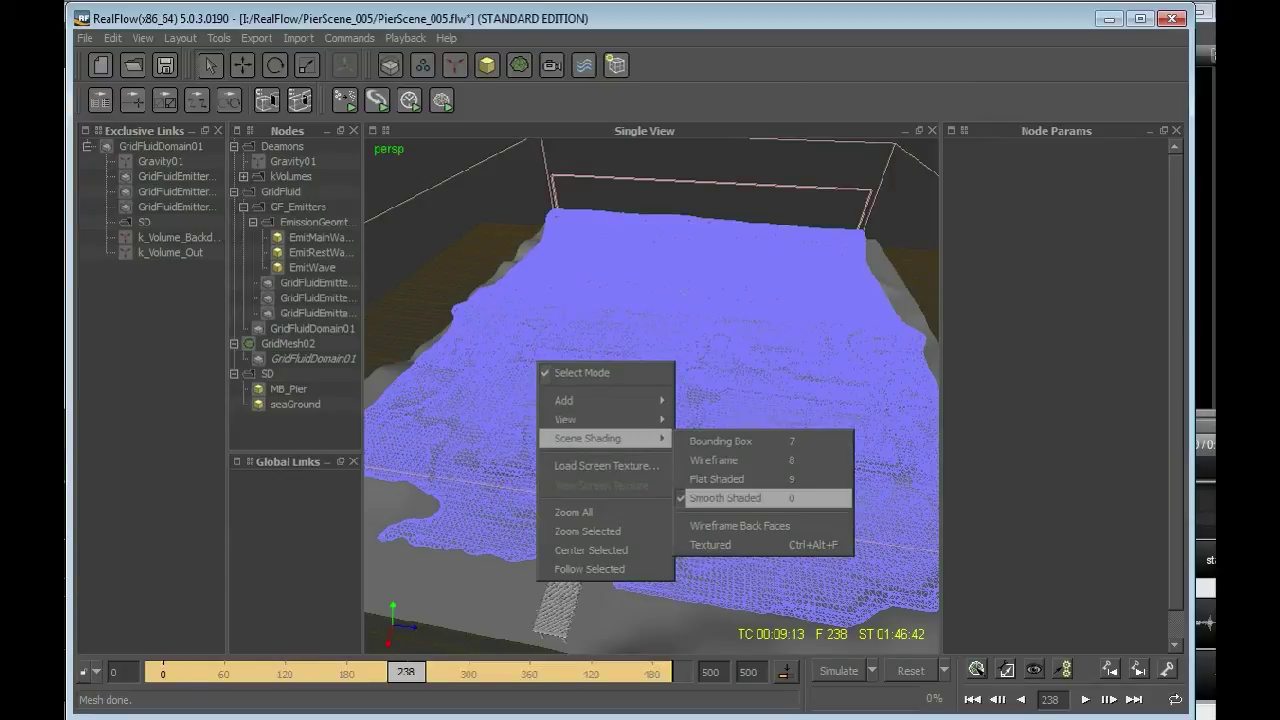
pyautogui.click(288, 343)
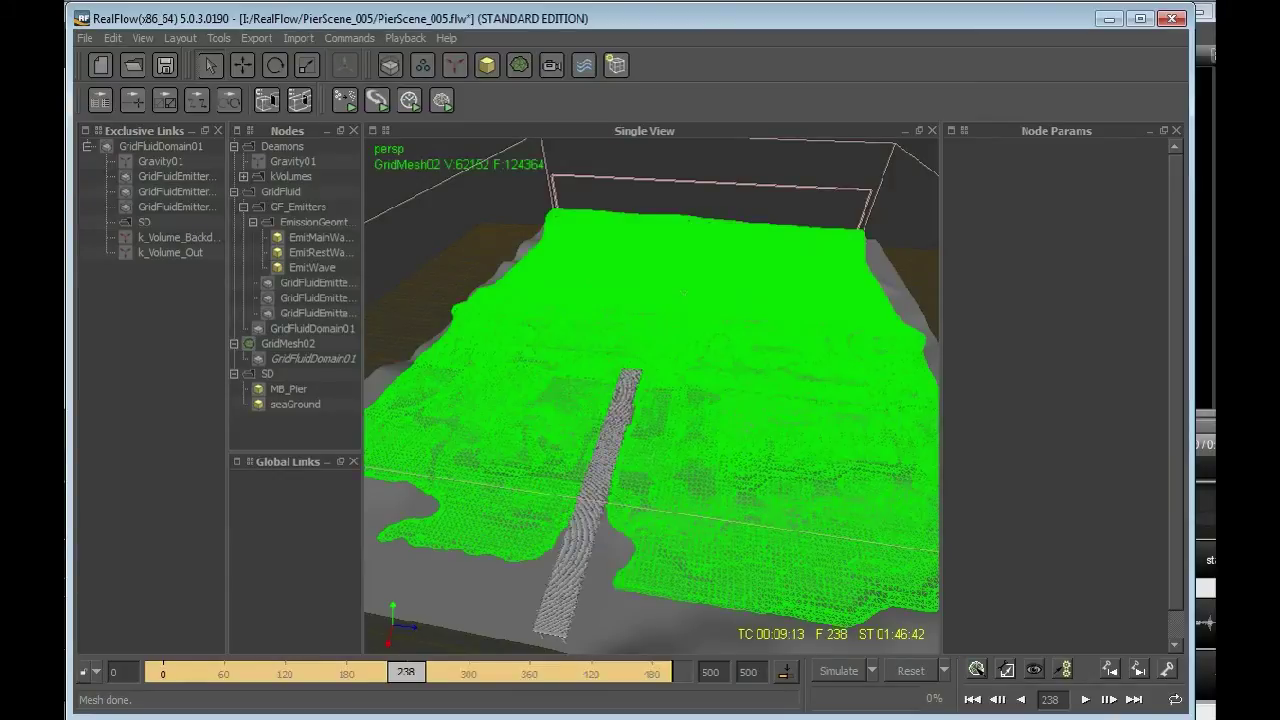
pyautogui.click(963, 399)
pyautogui.click(1089, 417)
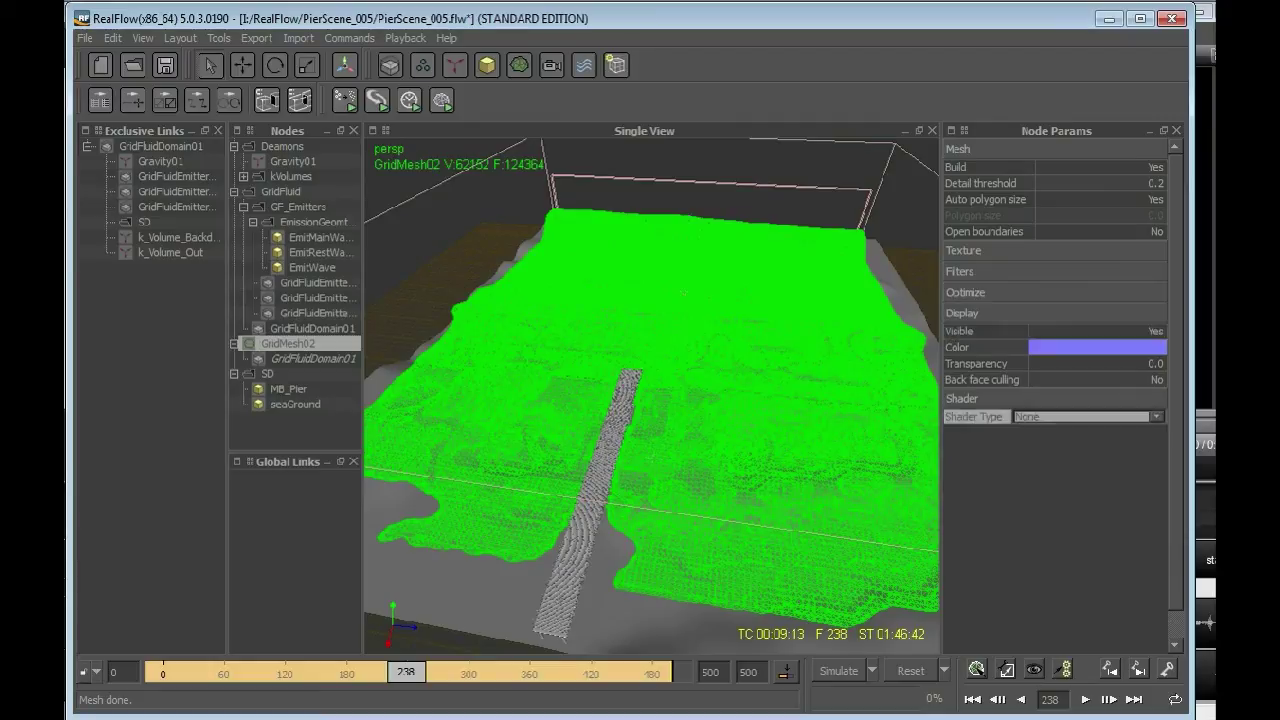
pyautogui.click(1089, 417)
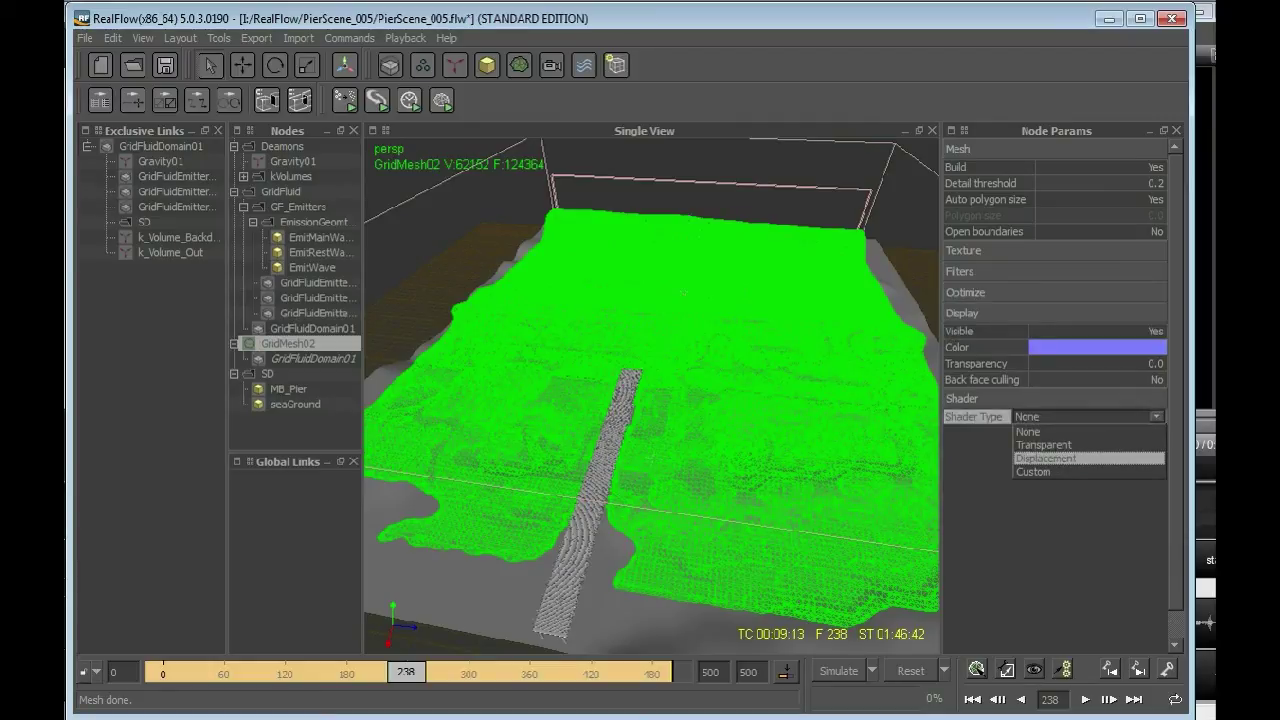
pyautogui.press('Return')
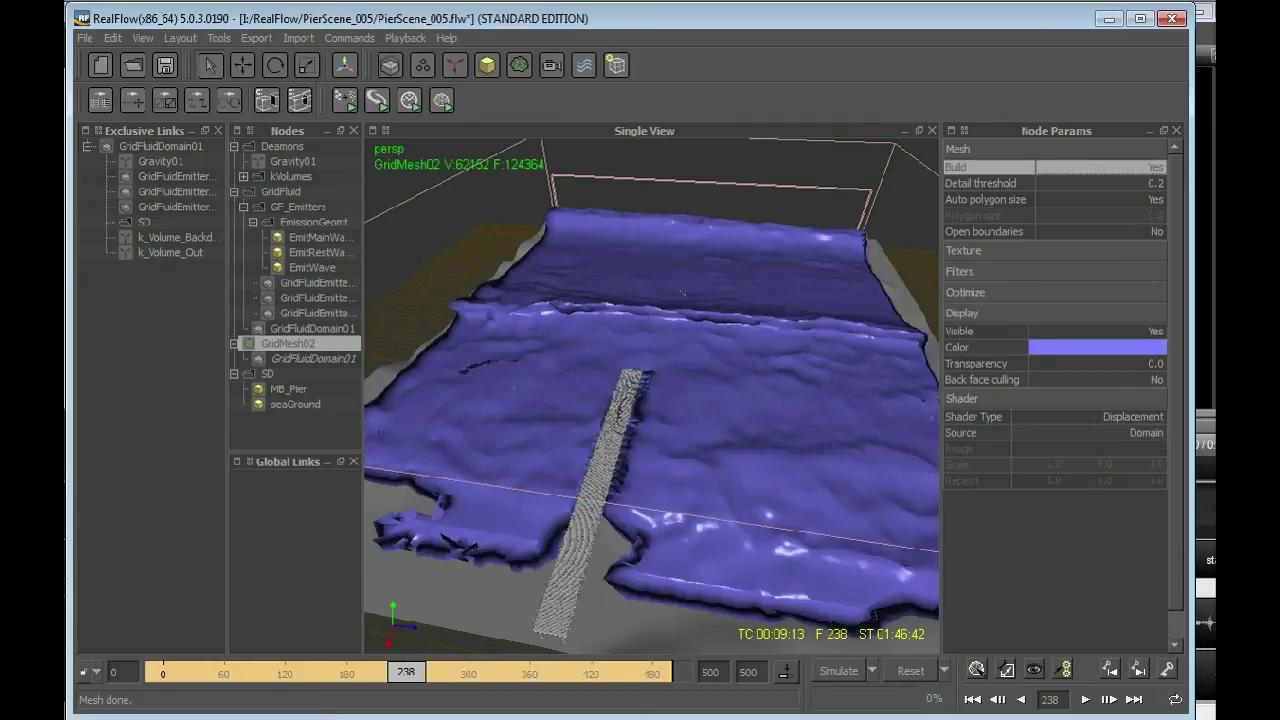
# Step: Review the displacement settings of GridFluidDomain01 and the available Quality options, keeping 4096
pyautogui.scroll(4, 800, 546)
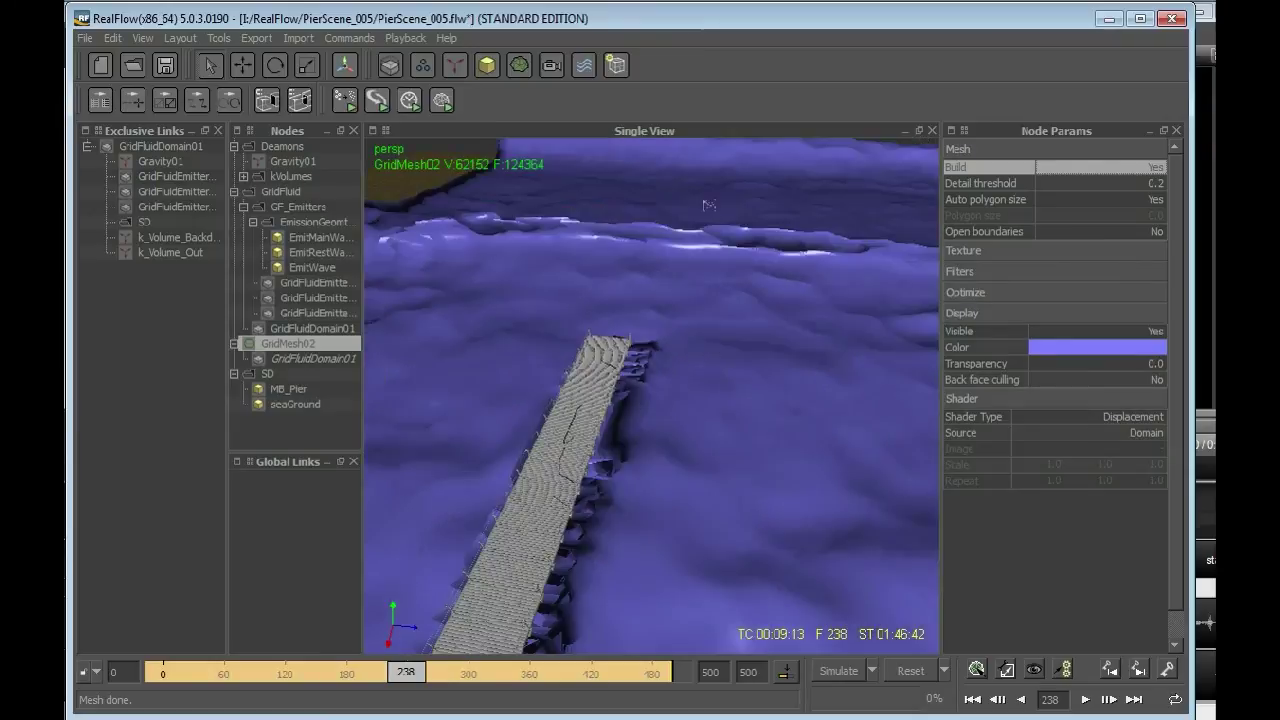
pyautogui.keyDown('alt'); pyautogui.moveTo(708, 205); pyautogui.dragTo(695, 249); pyautogui.keyUp('alt')
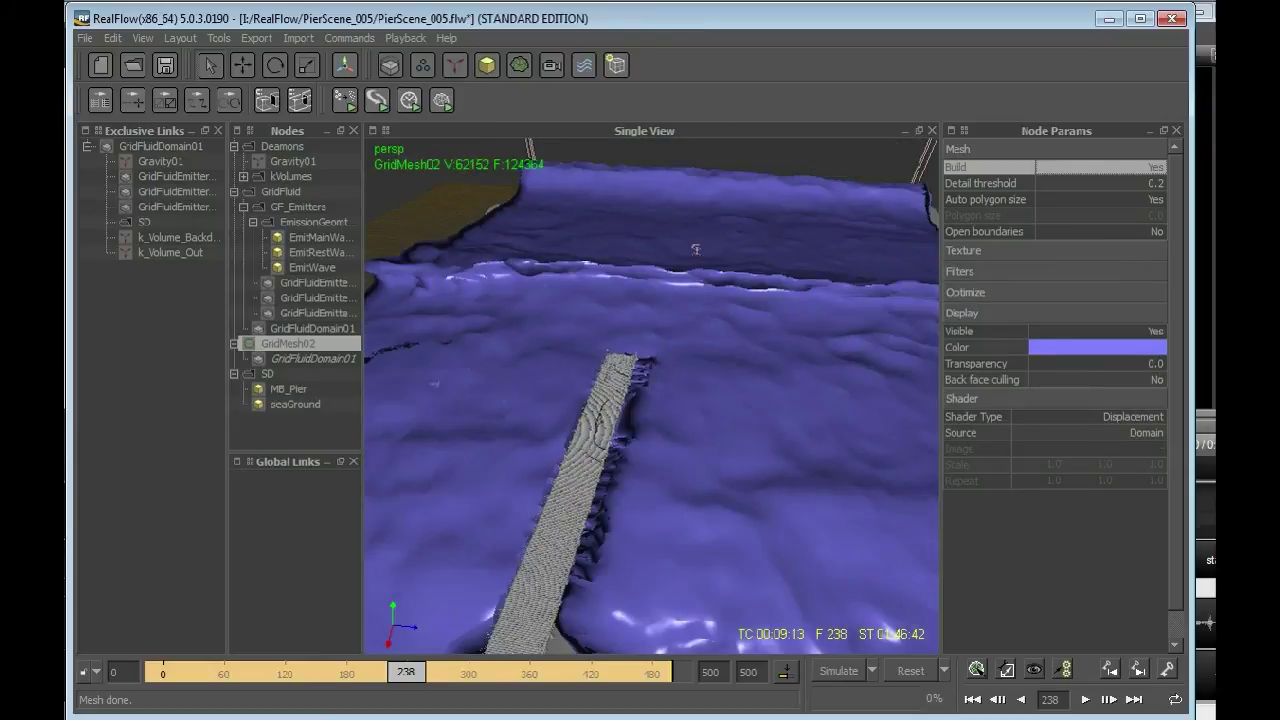
pyautogui.moveTo(695, 249)
pyautogui.keyDown('alt'); pyautogui.mouseDown()
pyautogui.moveTo(672, 279)
pyautogui.moveTo(673, 252)
pyautogui.moveTo(689, 252)
pyautogui.mouseUp(); pyautogui.keyUp('alt')
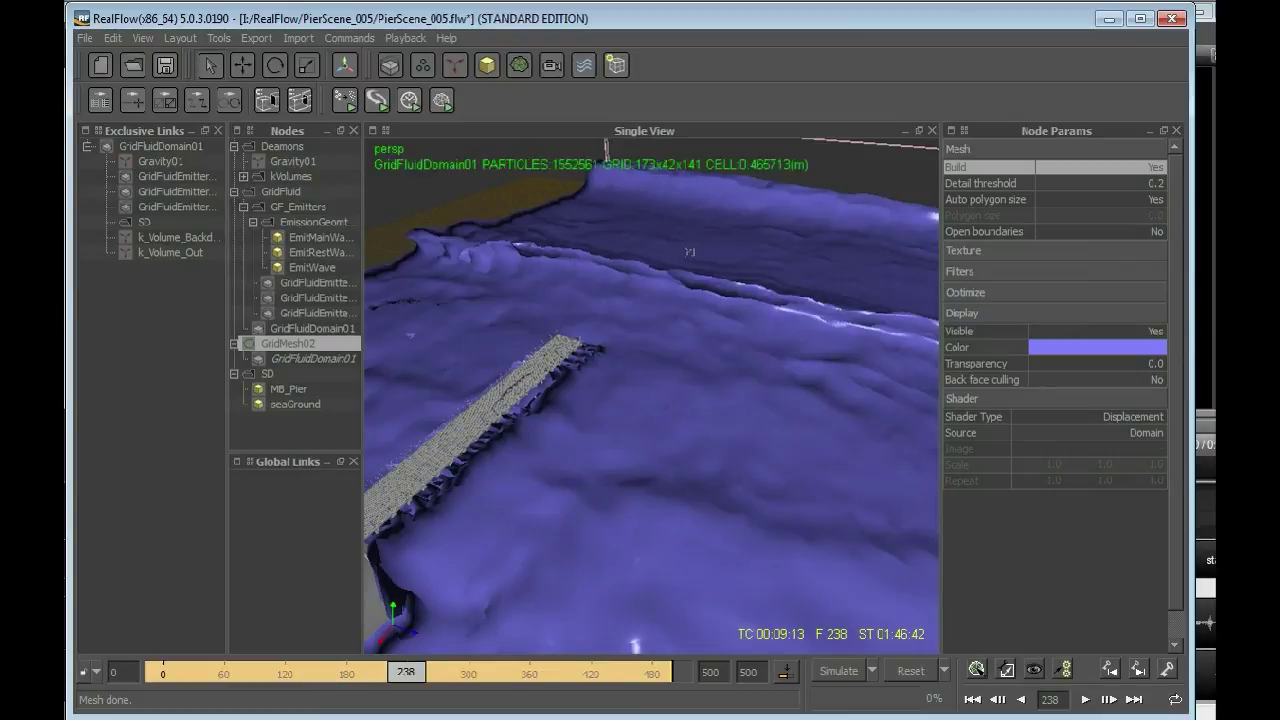
pyautogui.click(689, 252)
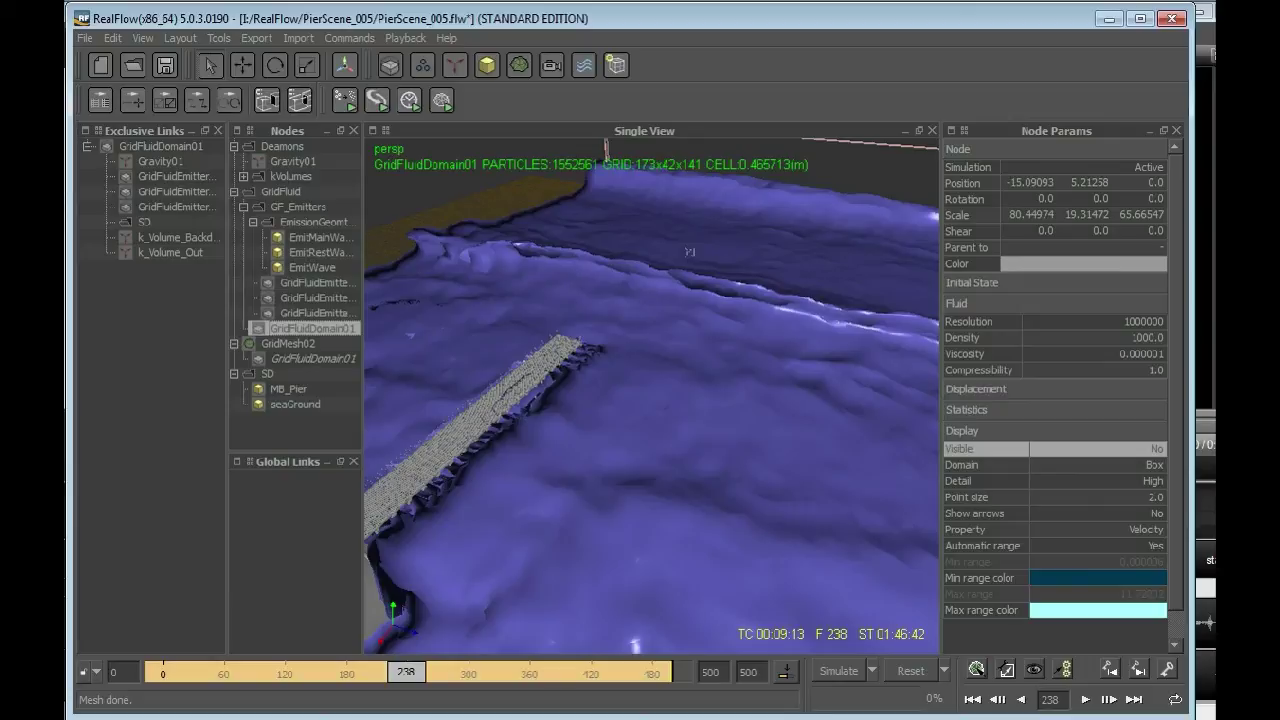
pyautogui.click(977, 389)
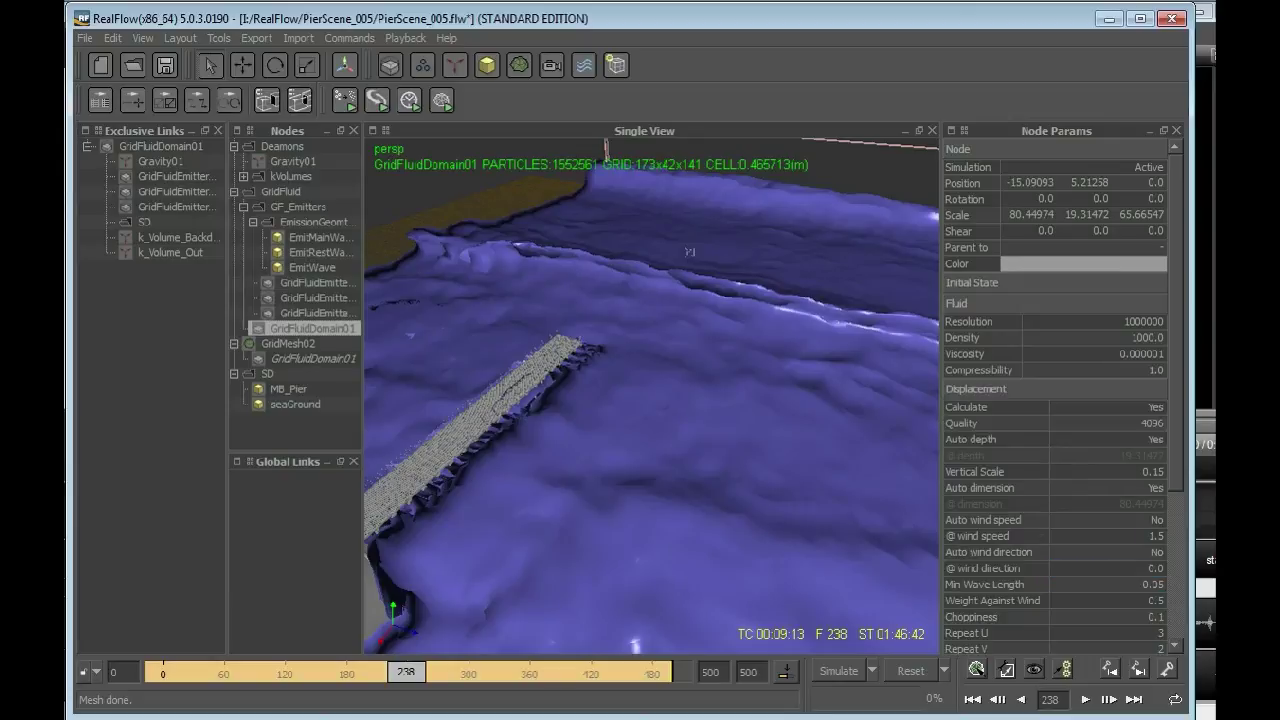
pyautogui.scroll(-4, 1056, 396)
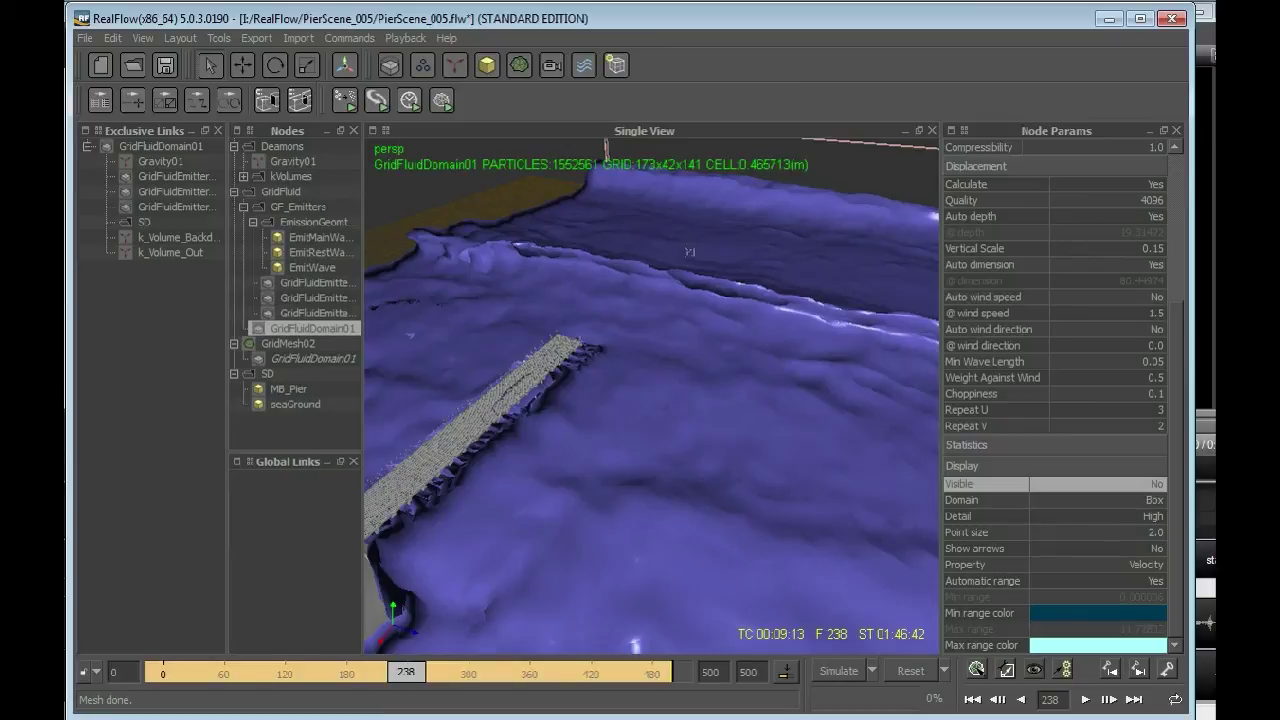
pyautogui.click(1105, 200)
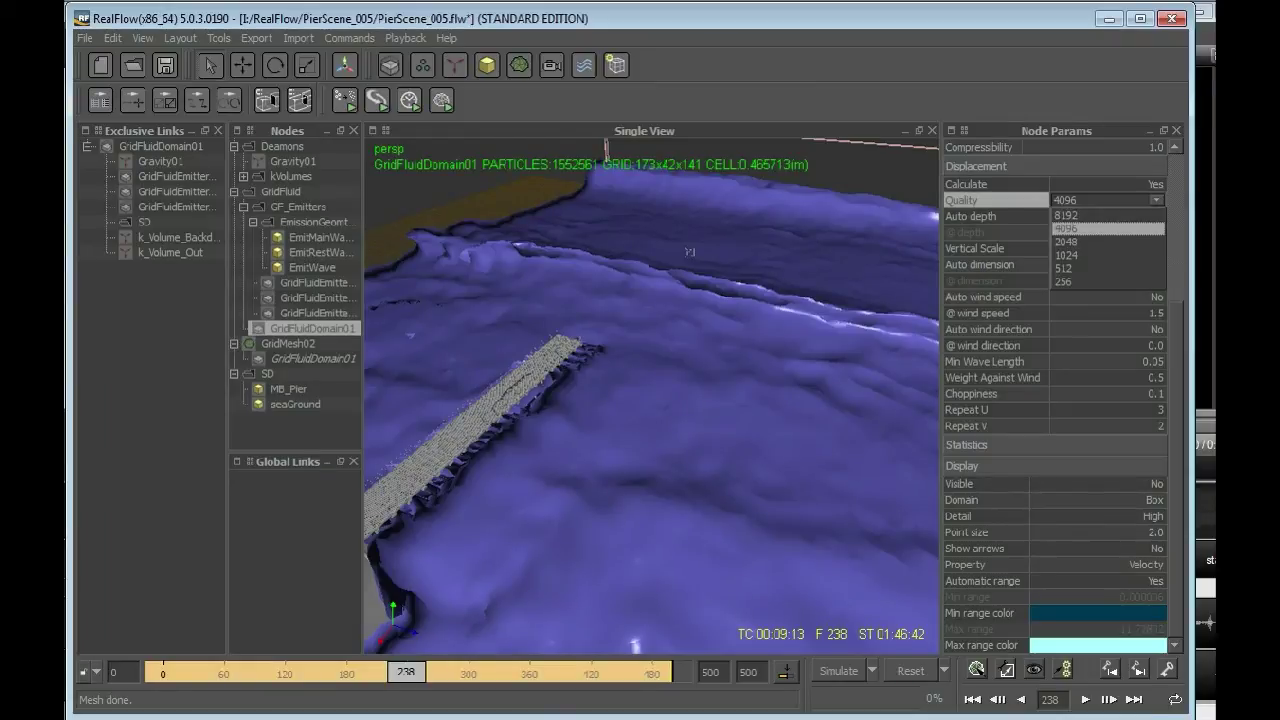
pyautogui.click(1107, 229)
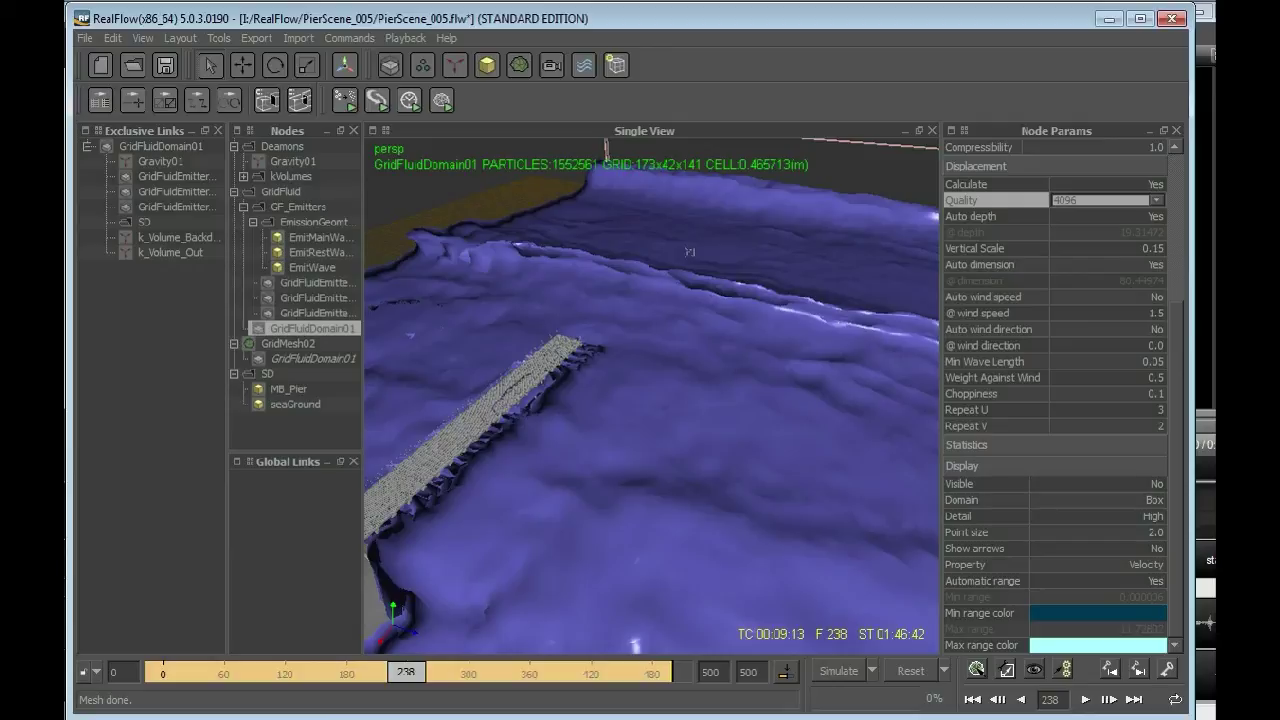
# Step: Set the displacement Choppiness of GridFluidDomain01 to 0.11
pyautogui.click(1156, 394)
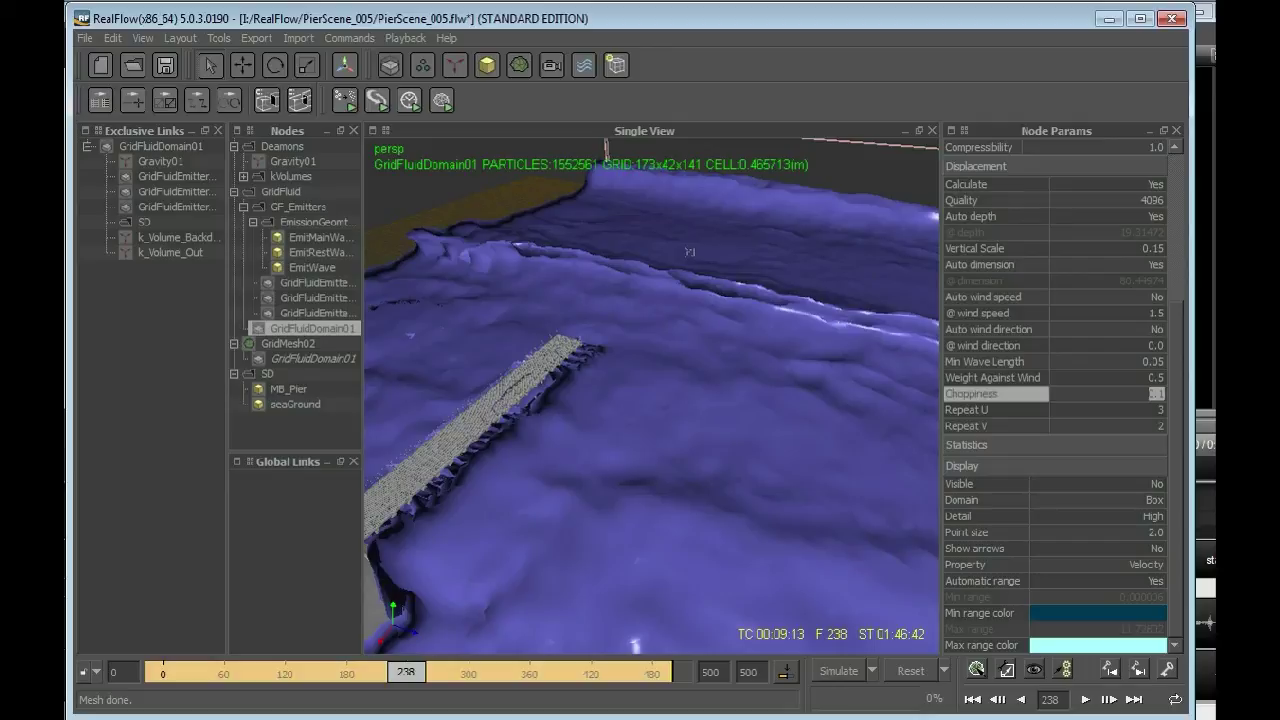
pyautogui.write('0.11')
pyautogui.press('Return')
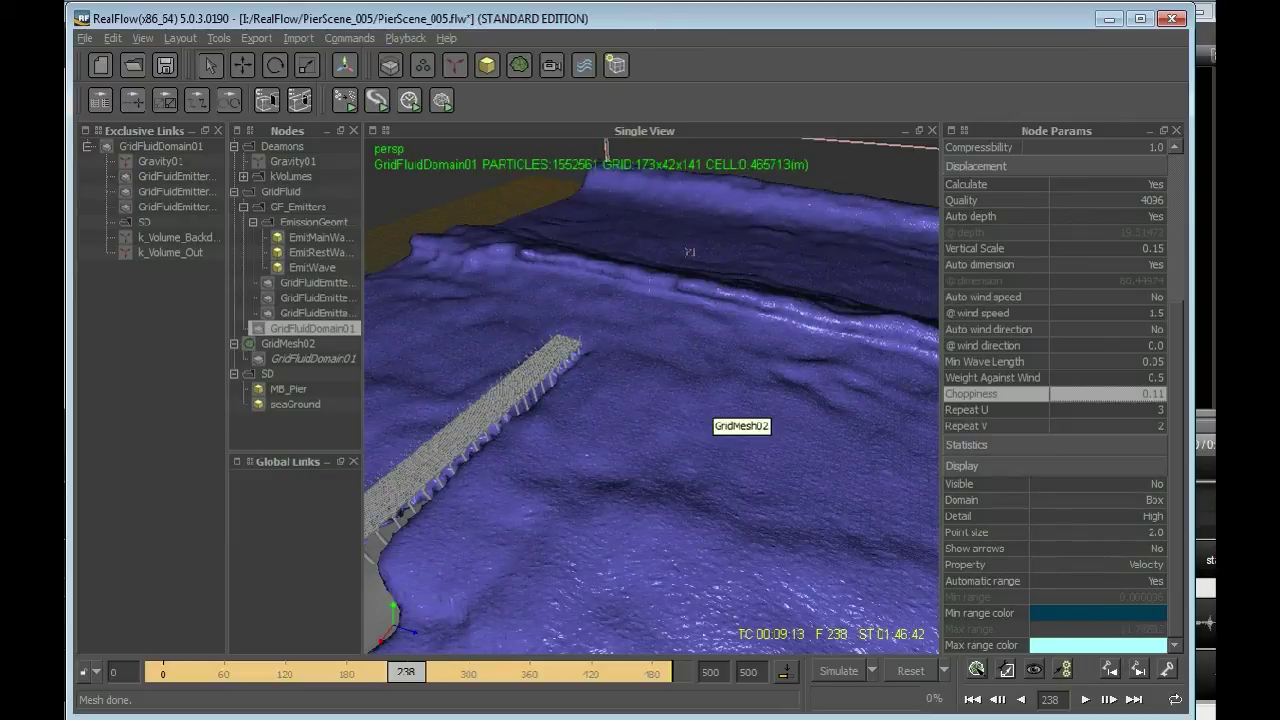
# Step: Examine the displaced ocean surface up close around the pier and along the breaking wave
pyautogui.keyDown('alt'); pyautogui.moveTo(711, 404); pyautogui.dragTo(785, 424); pyautogui.keyUp('alt')
pyautogui.keyDown('alt'); pyautogui.moveTo(702, 262); pyautogui.dragTo(717, 203); pyautogui.keyUp('alt')
pyautogui.keyDown('alt'); pyautogui.moveTo(720, 206); pyautogui.dragTo(590, 440, button='right'); pyautogui.keyUp('alt')
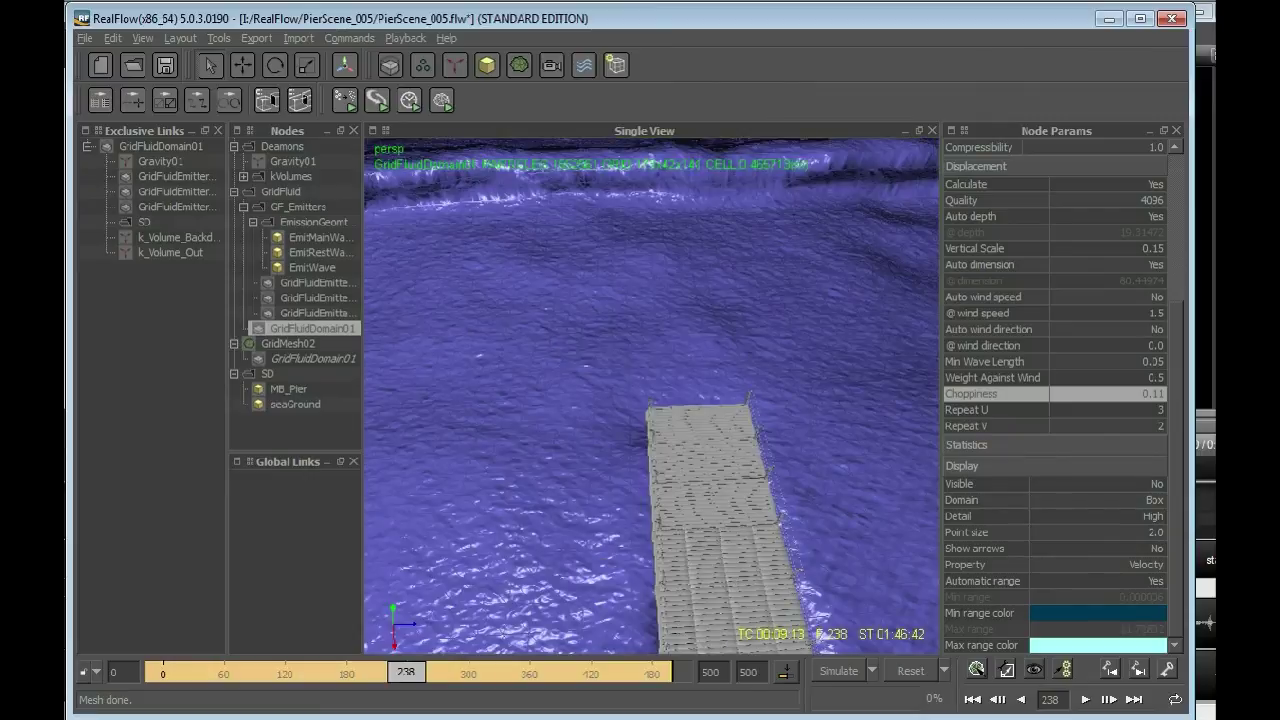
pyautogui.keyDown('alt'); pyautogui.moveTo(590, 440); pyautogui.dragTo(580, 385); pyautogui.keyUp('alt')
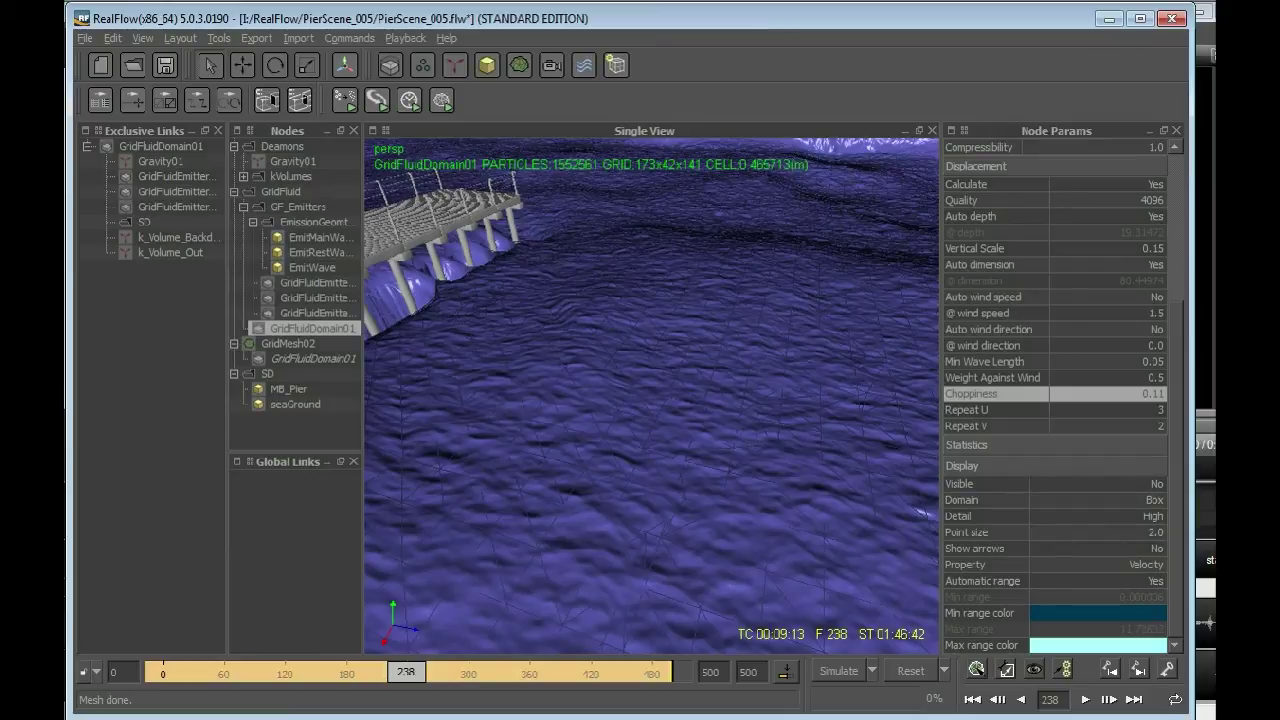
pyautogui.keyDown('alt'); pyautogui.moveTo(580, 385); pyautogui.dragTo(665, 400); pyautogui.keyUp('alt')
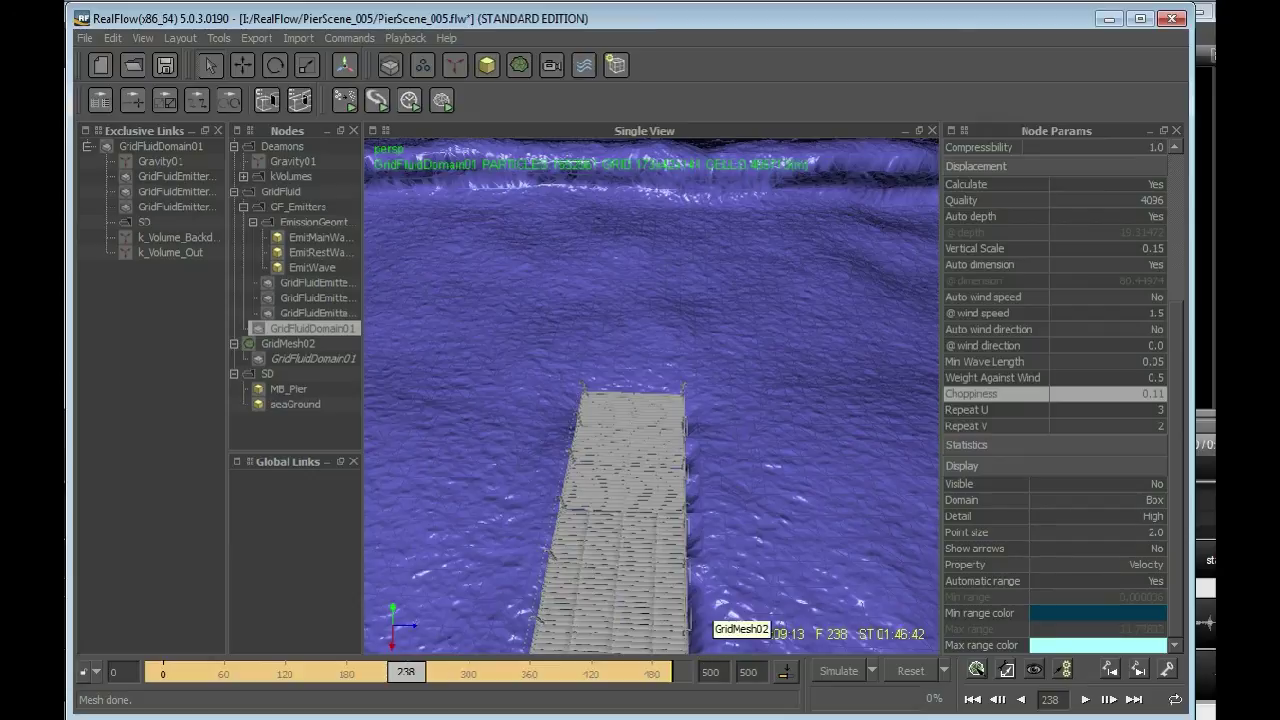
pyautogui.keyDown('alt'); pyautogui.moveTo(700, 200); pyautogui.dragTo(728, 180, button='right'); pyautogui.keyUp('alt')
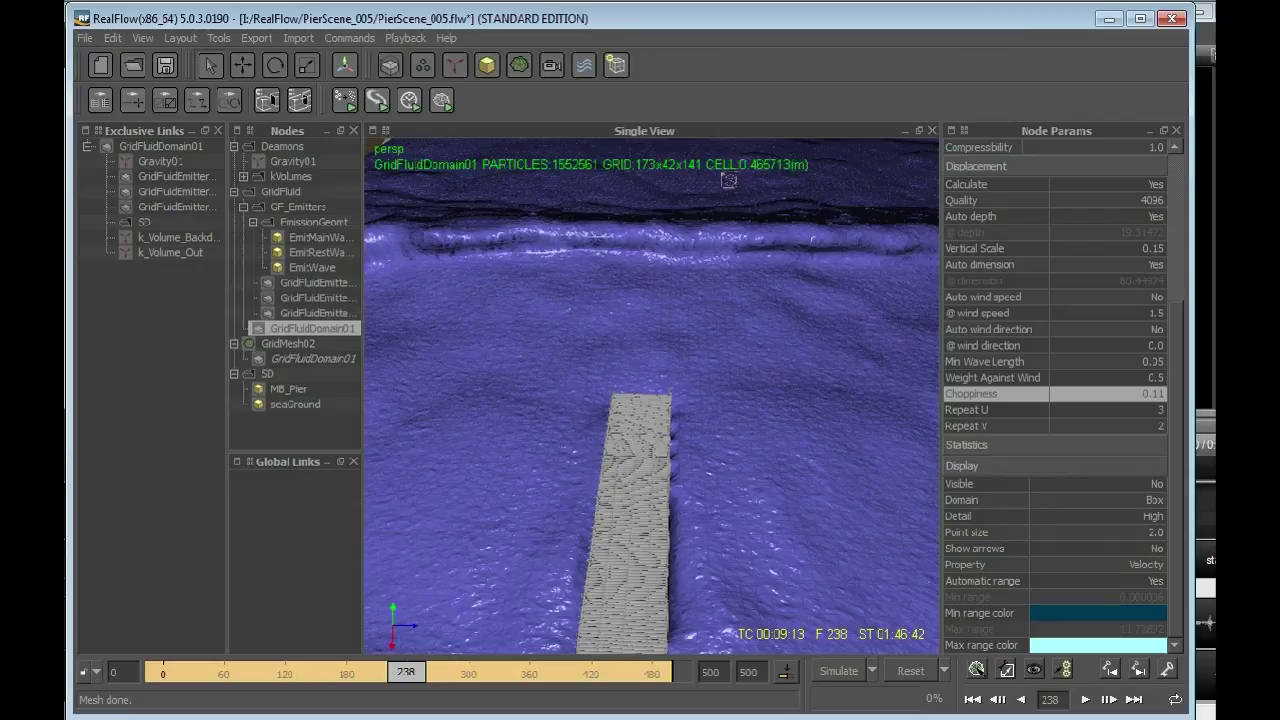
pyautogui.keyDown('alt'); pyautogui.moveTo(728, 180); pyautogui.dragTo(698, 304, button='right'); pyautogui.keyUp('alt')
pyautogui.keyDown('alt'); pyautogui.moveTo(698, 304); pyautogui.dragTo(691, 264); pyautogui.keyUp('alt')
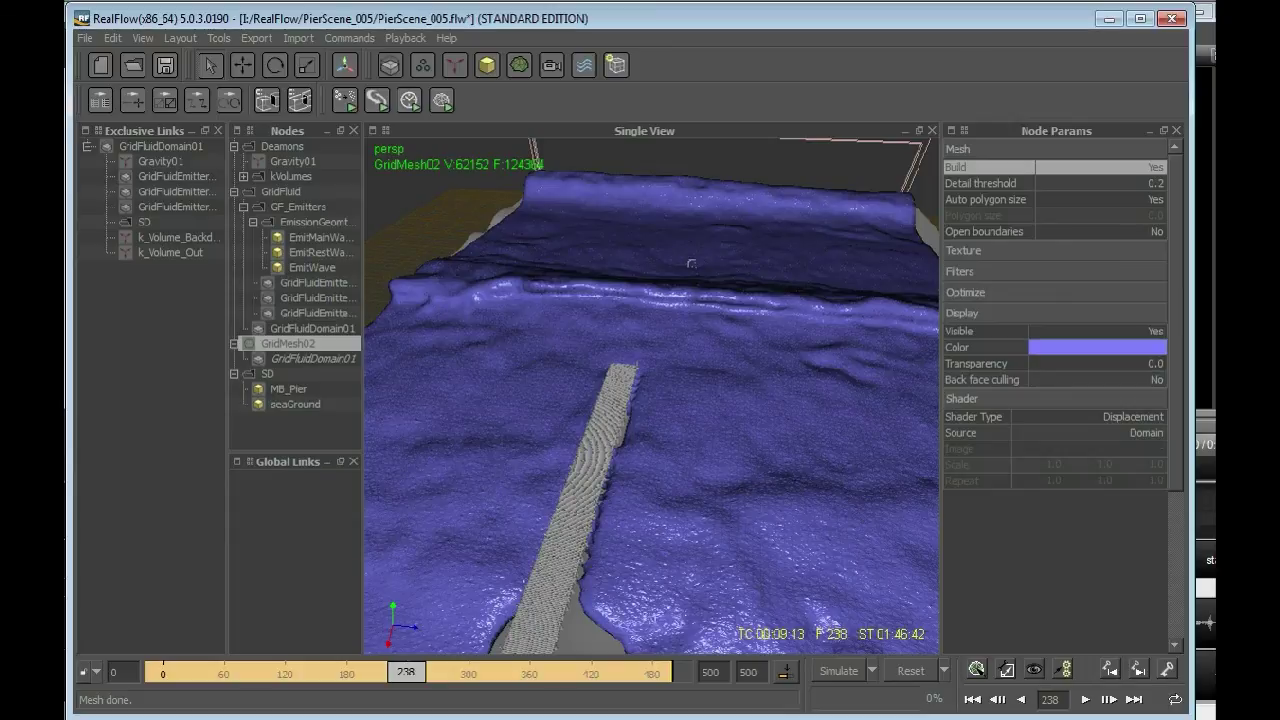
# Step: Check the mesh parameters of GridMesh02 against the displacement parameters of GridFluidDomain01
pyautogui.click(313, 359)
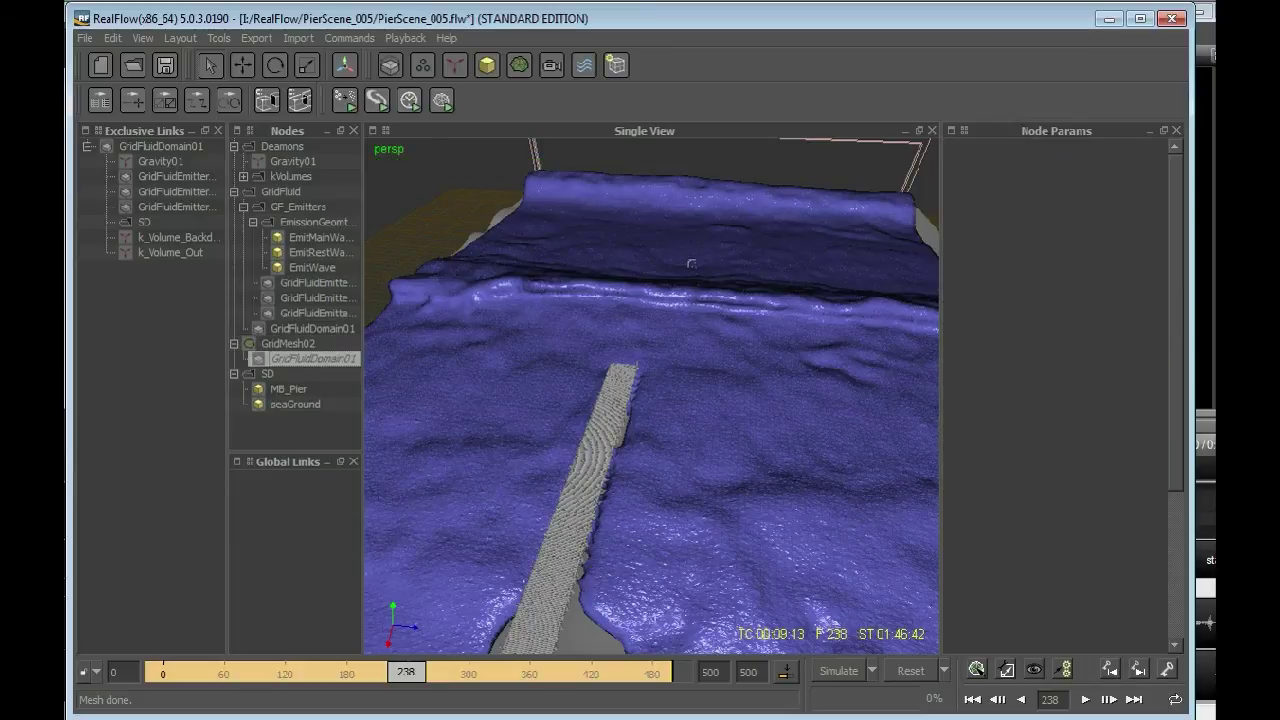
pyautogui.keyDown('alt'); pyautogui.moveTo(691, 264); pyautogui.dragTo(708, 213, button='right'); pyautogui.keyUp('alt')
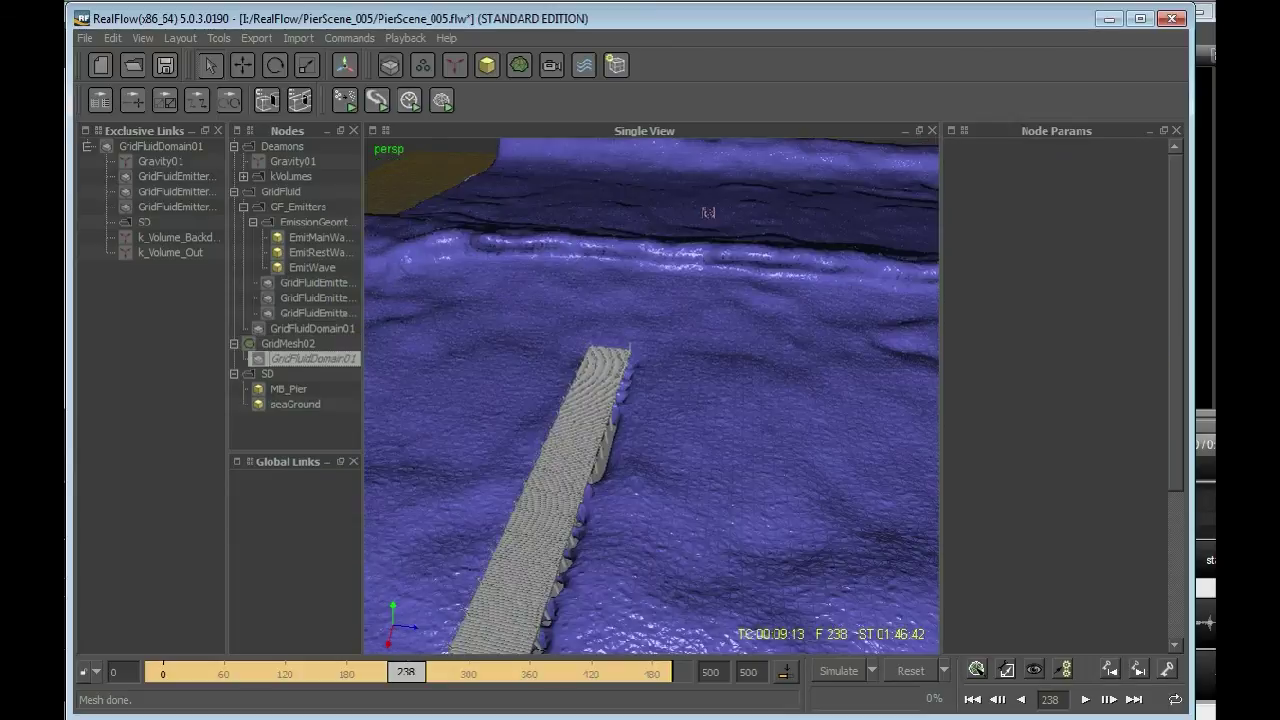
pyautogui.click(708, 213)
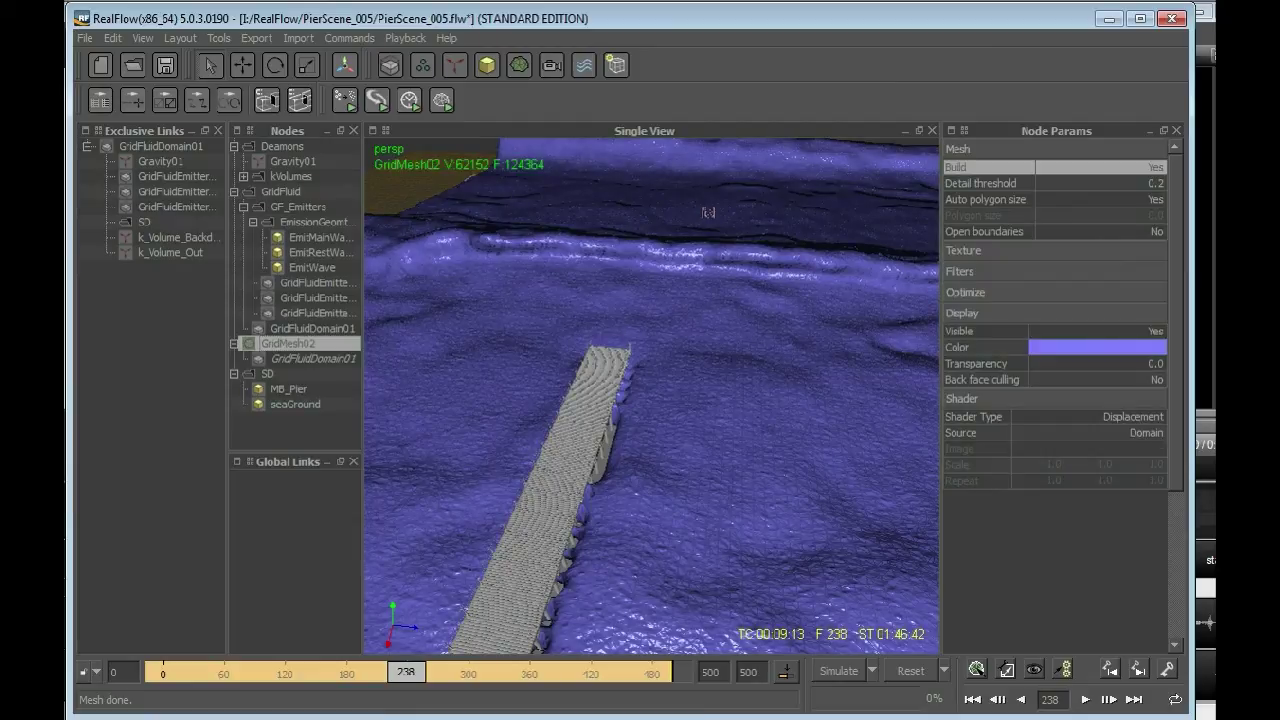
pyautogui.click(708, 213)
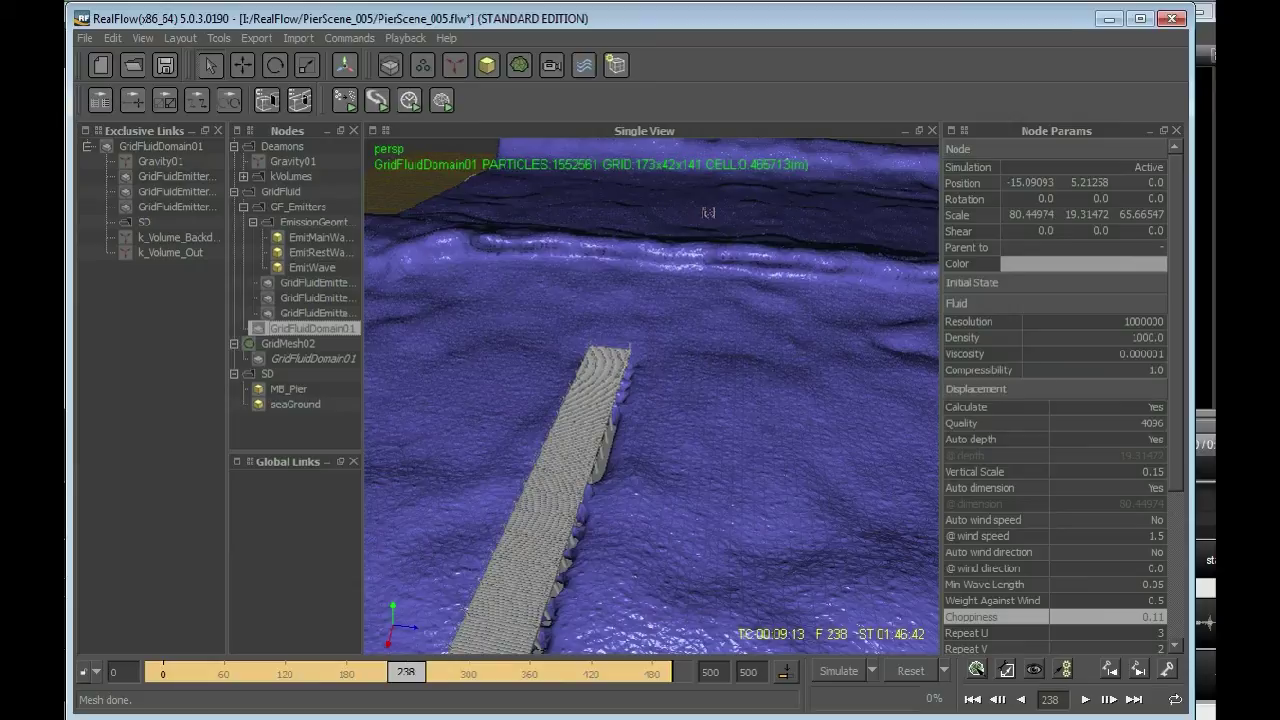
pyautogui.scroll(-6, 1056, 395)
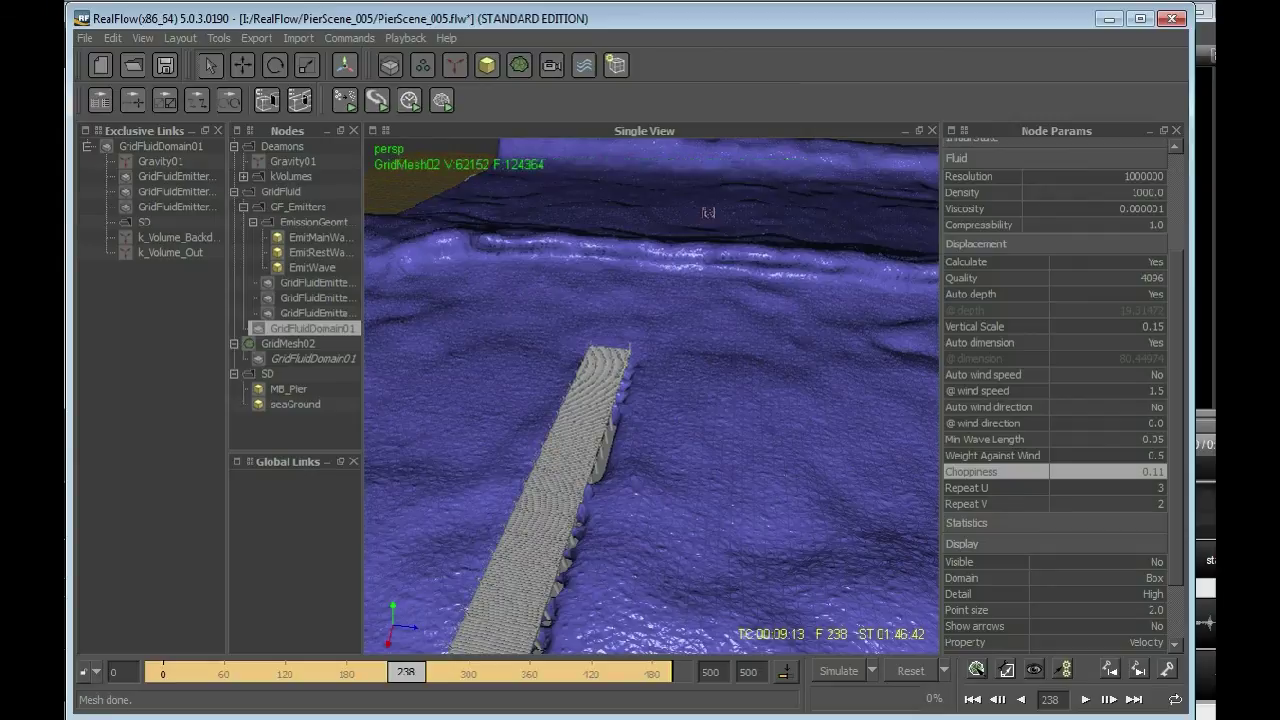
# Step: Delete GridMesh02 from the scene and return the timeline to frame 0
pyautogui.click(708, 212)
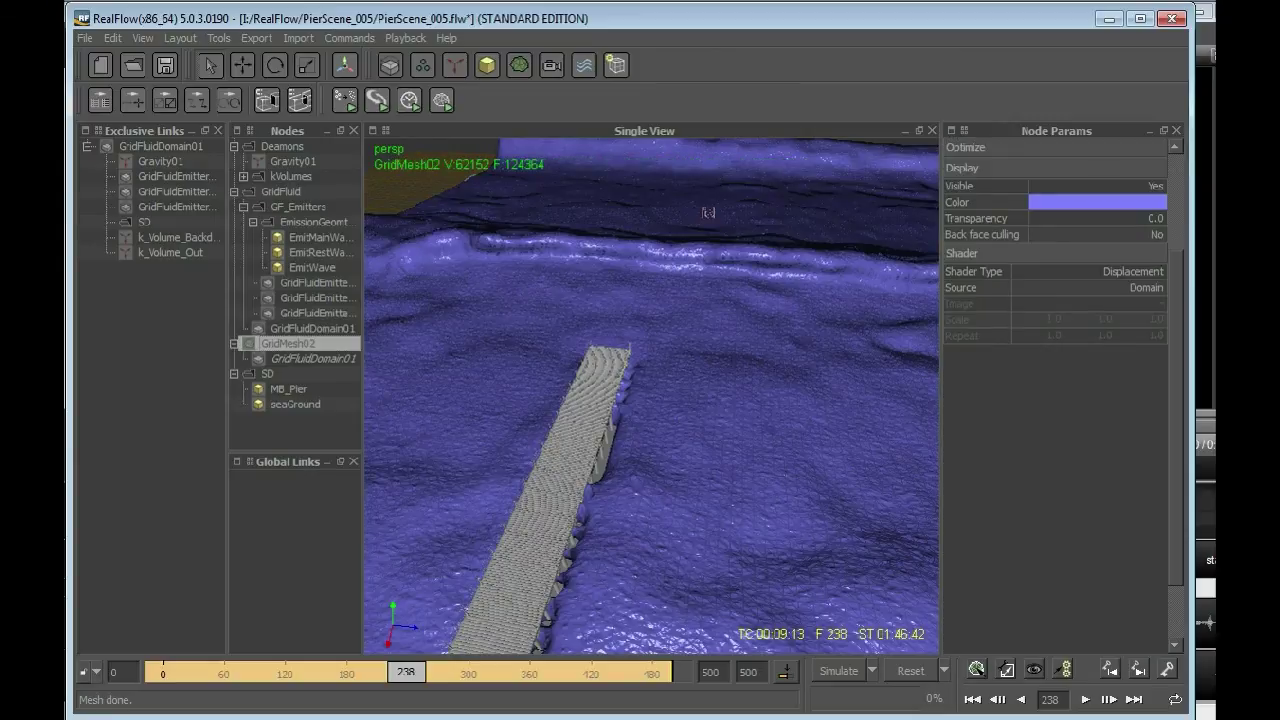
pyautogui.press('Delete')
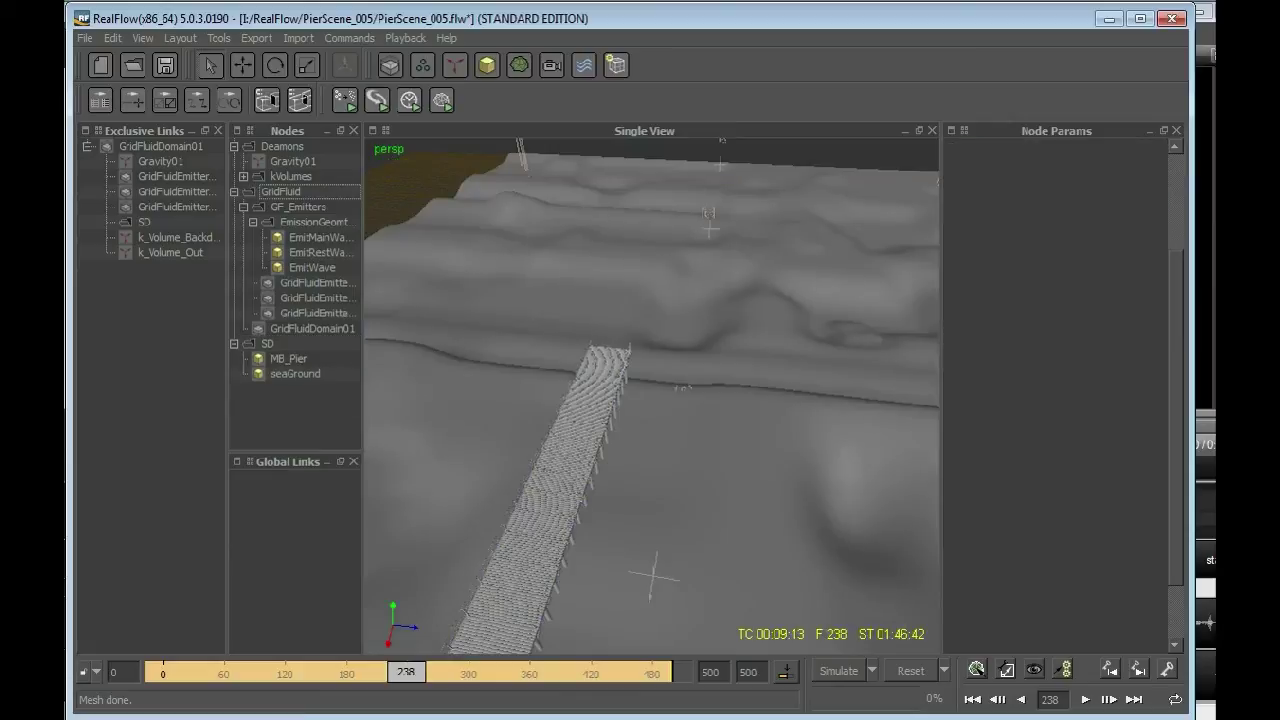
pyautogui.scroll(-6, 651, 396)
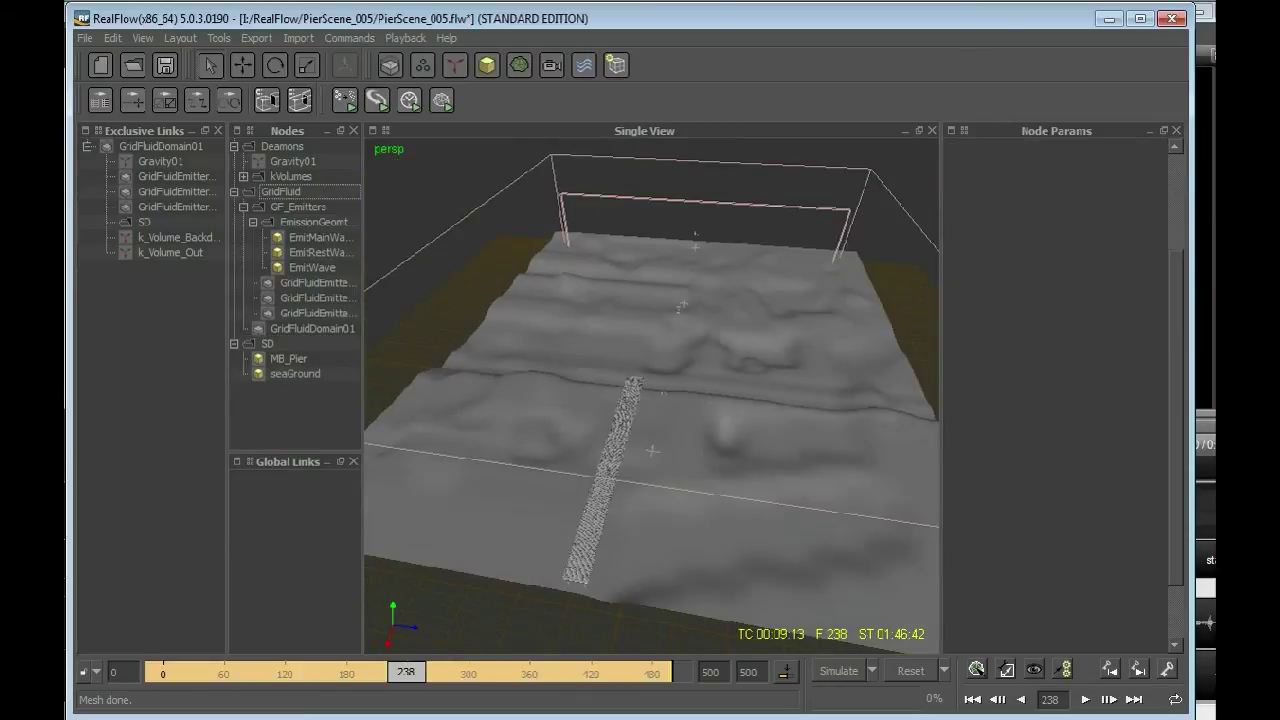
pyautogui.click(164, 672)
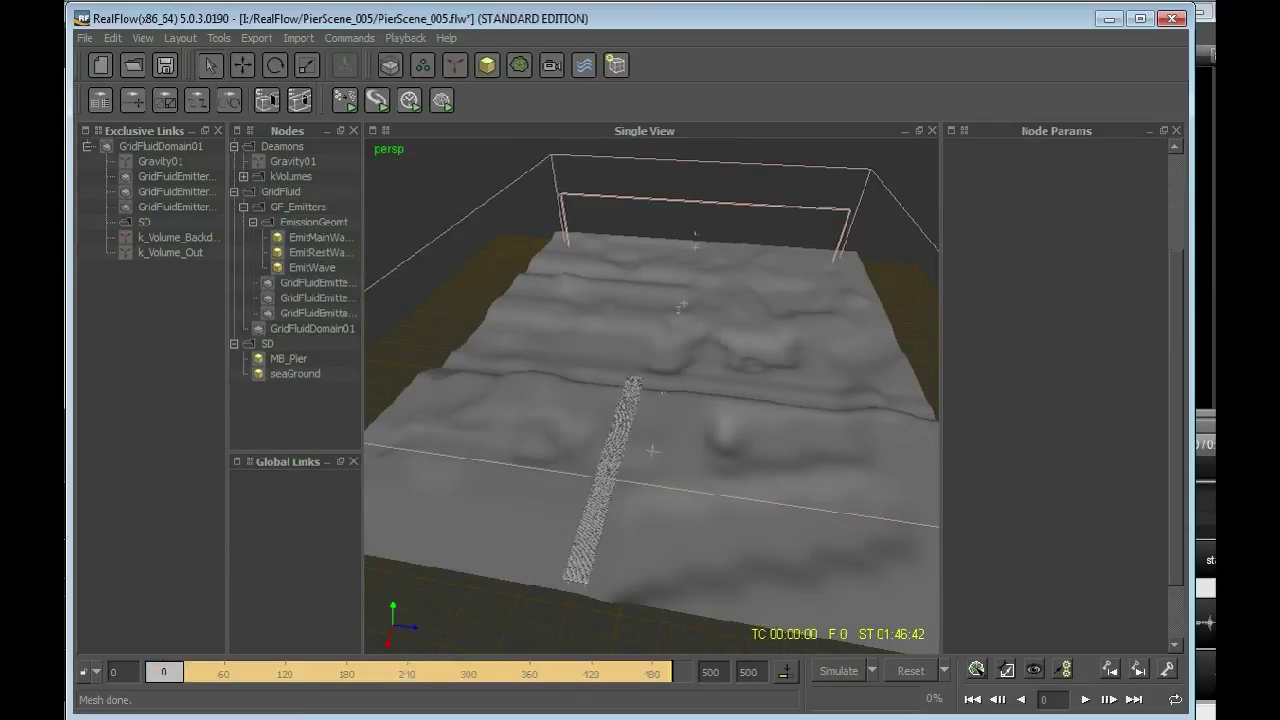
# Step: Set the Visible parameter of GridFluidDomain01 to Yes and start the simulation
pyautogui.click(312, 329)
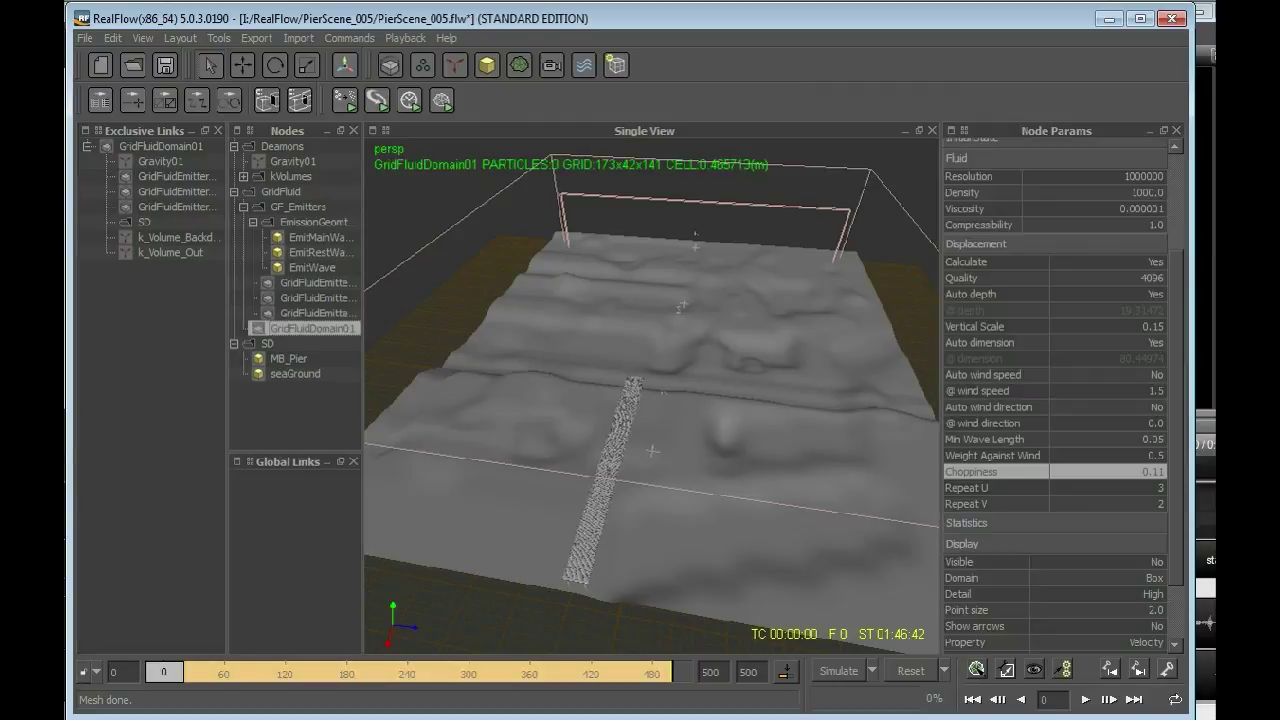
pyautogui.doubleClick(1150, 562)
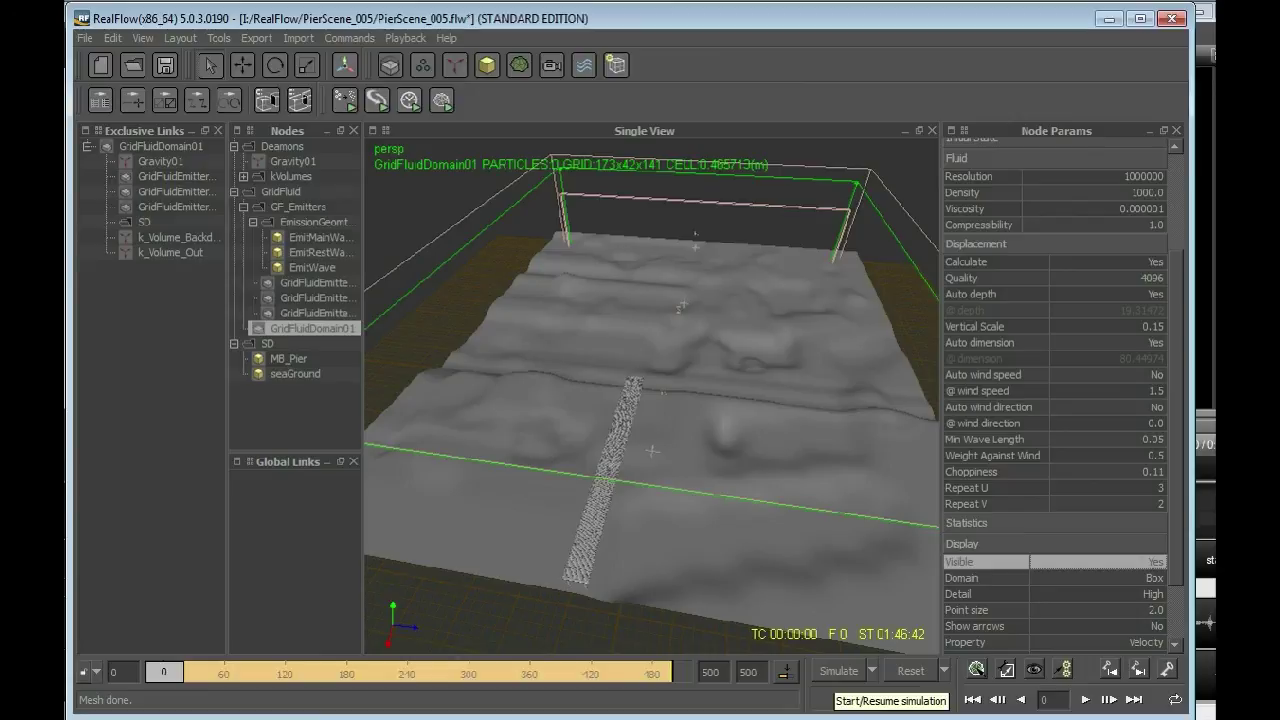
pyautogui.click(838, 671)
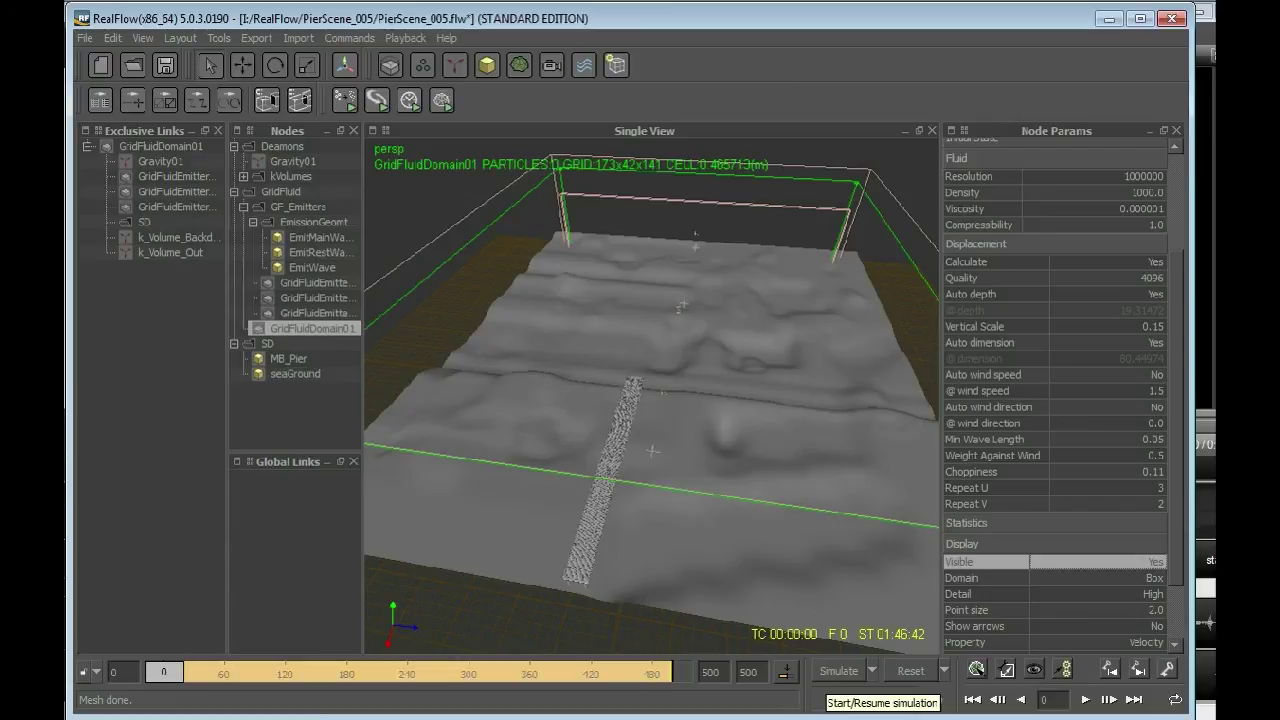
pyautogui.click(839, 671)
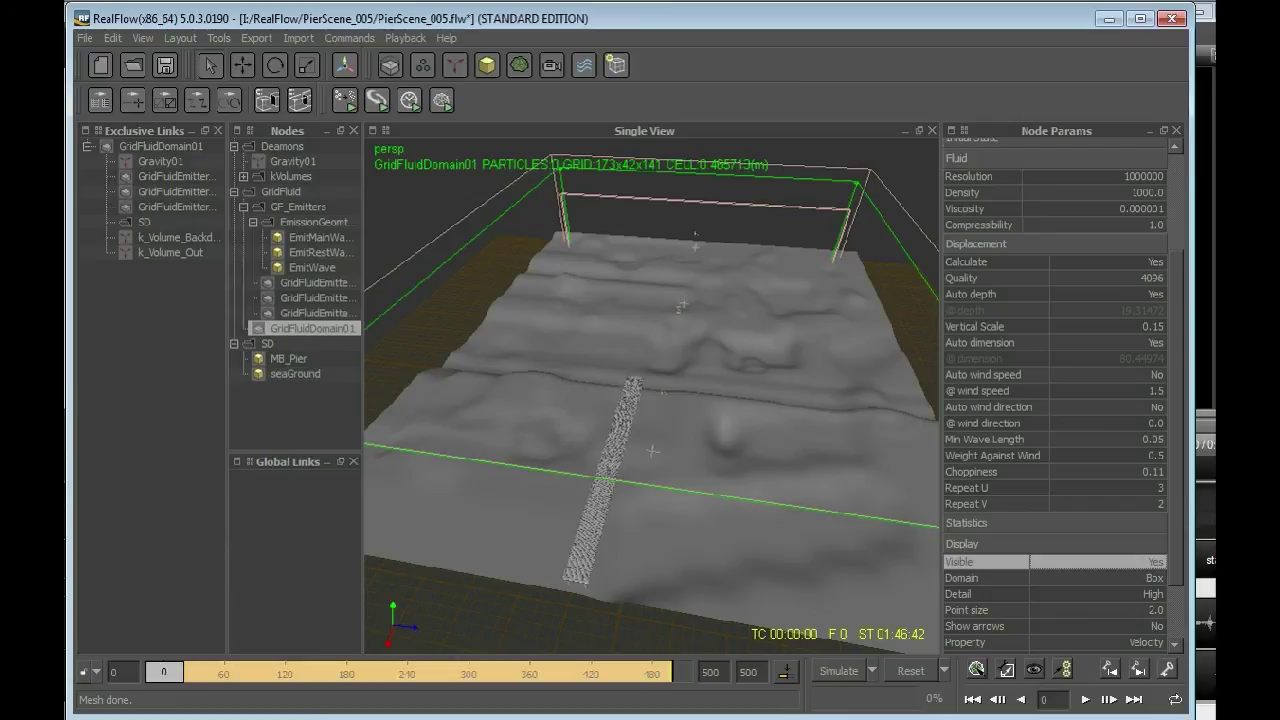